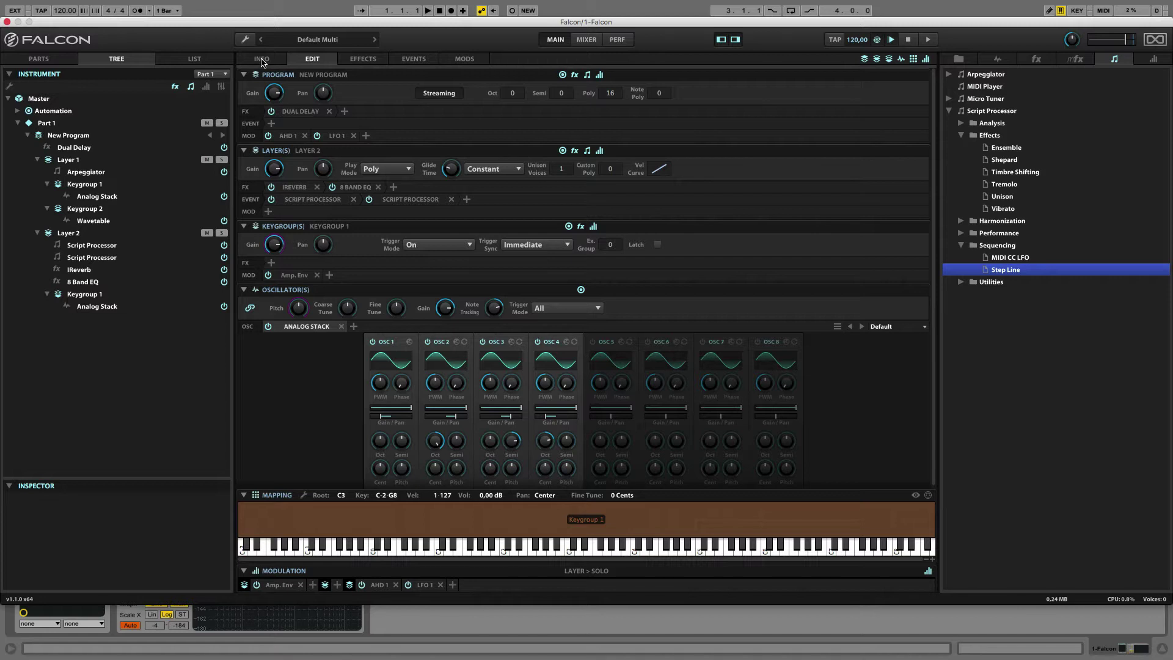
Show New Program's info page with edit mode enabled and view its author notes
{"action": "left_click", "coordinate": [262, 60]}
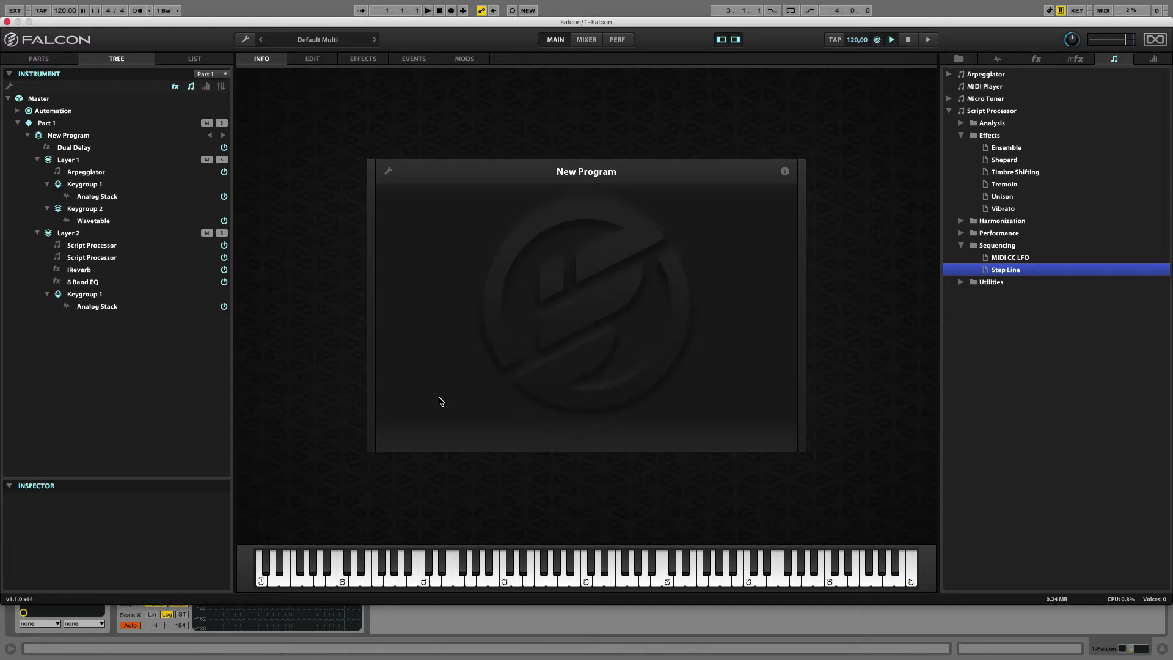
{"action": "left_click", "coordinate": [387, 171]}
{"action": "left_click", "coordinate": [785, 172]}
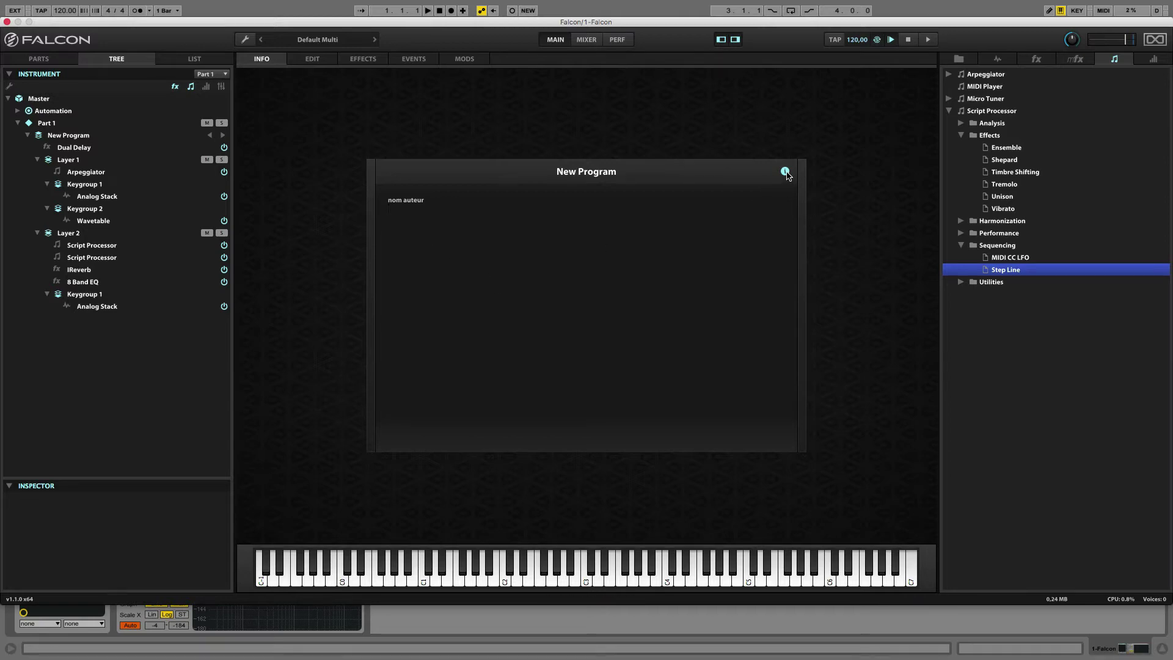
{"action": "left_click", "coordinate": [784, 172]}
Switch to Finder and use DRJ Logo transparent.png from the DRJ Image folder as the New Program panel's background image
{"action": "key", "text": "super+Tab"}
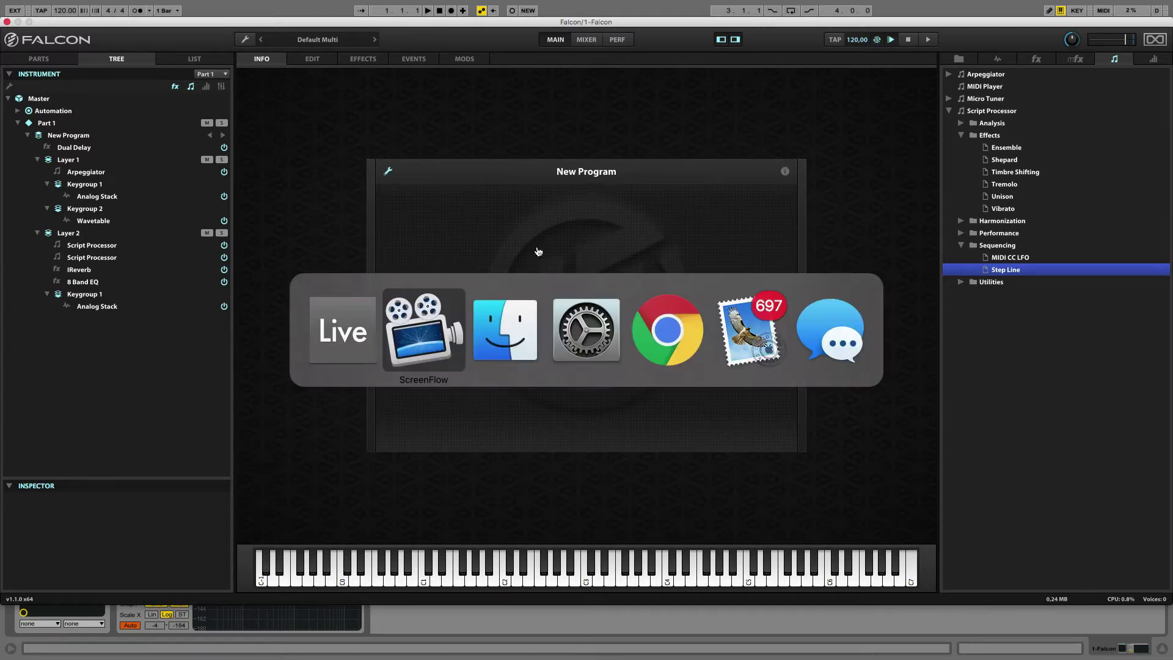
{"action": "key", "text": "super+Tab"}
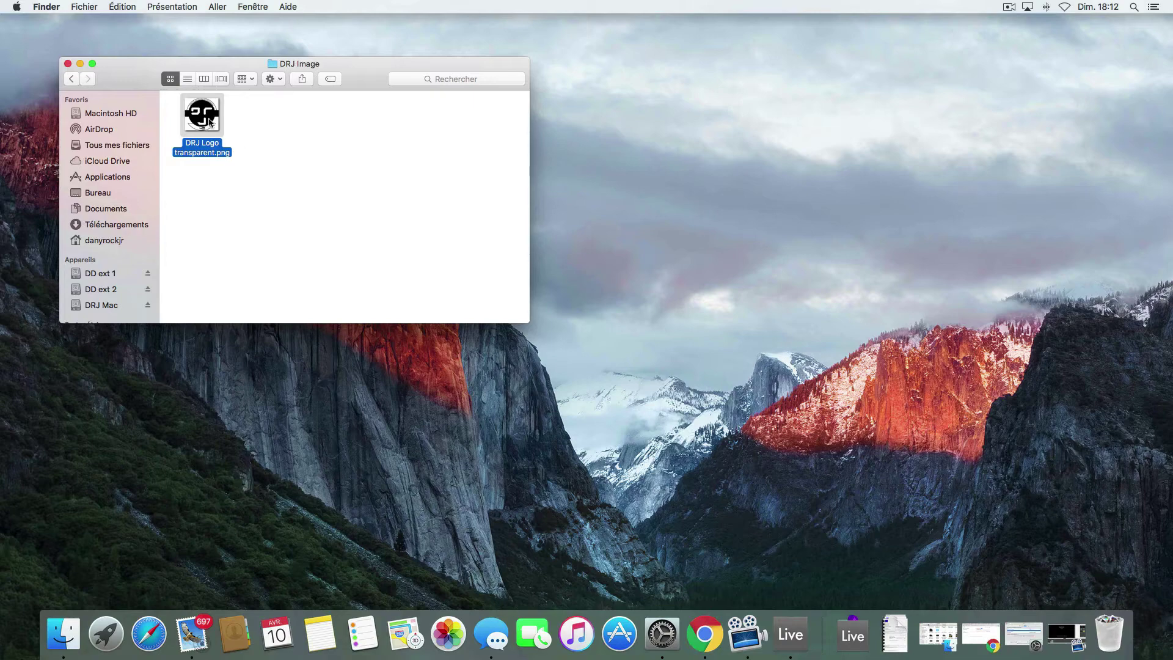
{"action": "key", "text": "super+Tab"}
{"action": "left_click_drag", "start_coordinate": [207, 120], "coordinate": [545, 298]}
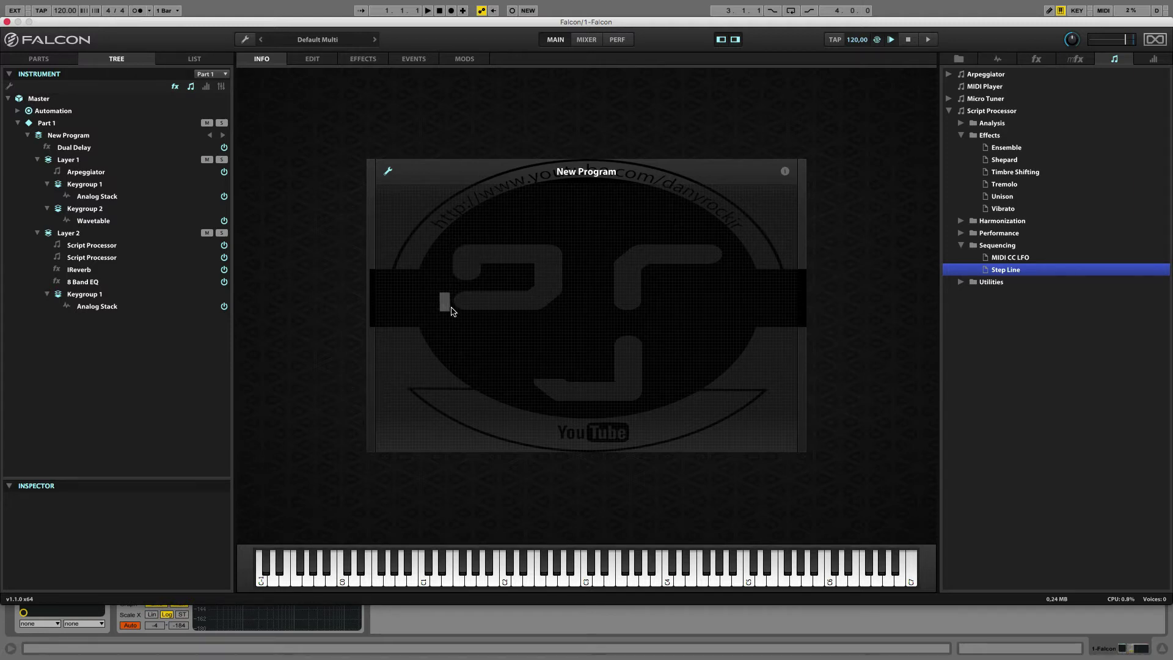
Clear the background image from the New Program panel in edit mode
{"action": "right_click", "coordinate": [505, 221]}
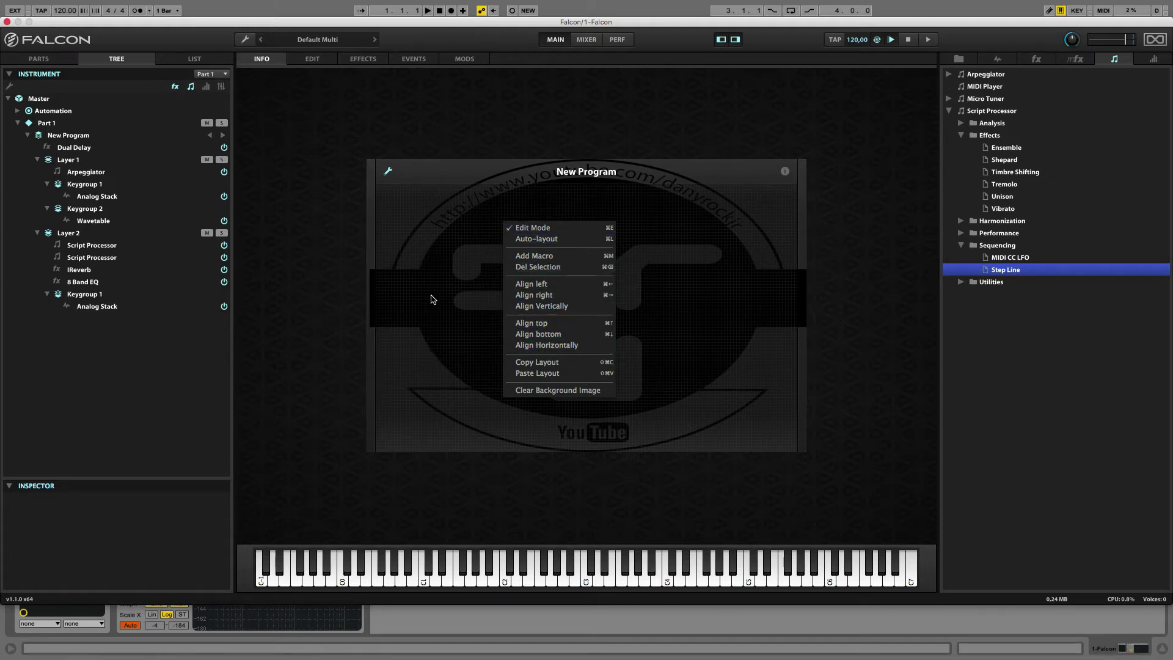
{"action": "left_click", "coordinate": [453, 299]}
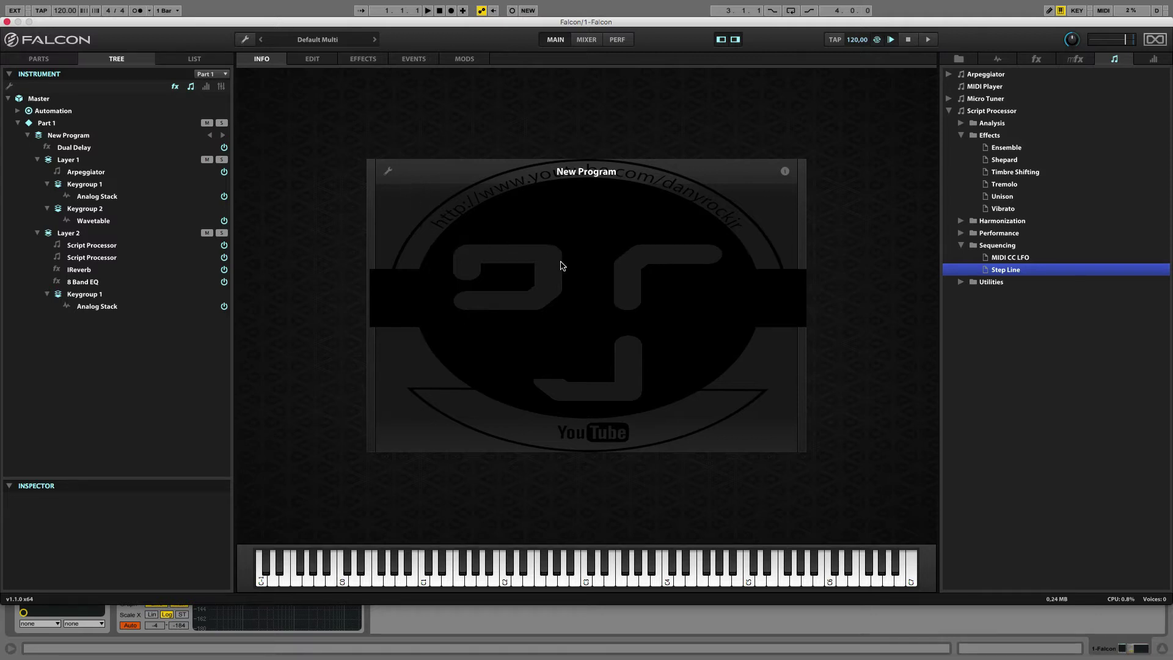
{"action": "left_click", "coordinate": [387, 171]}
{"action": "right_click", "coordinate": [442, 231]}
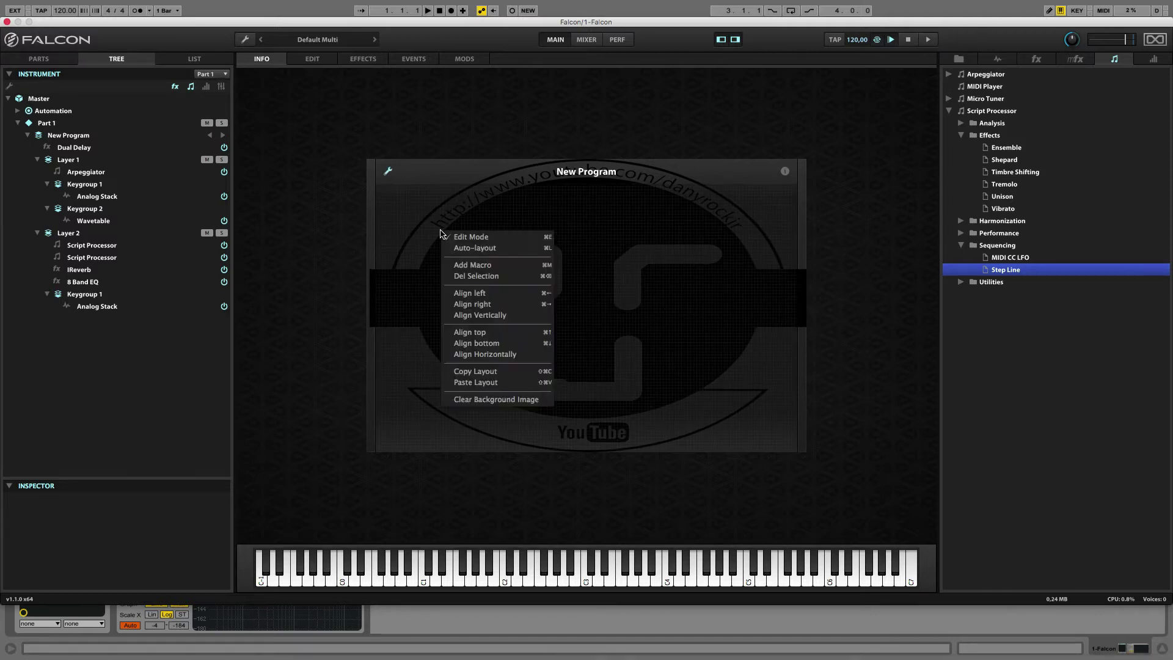
{"action": "left_click", "coordinate": [490, 400]}
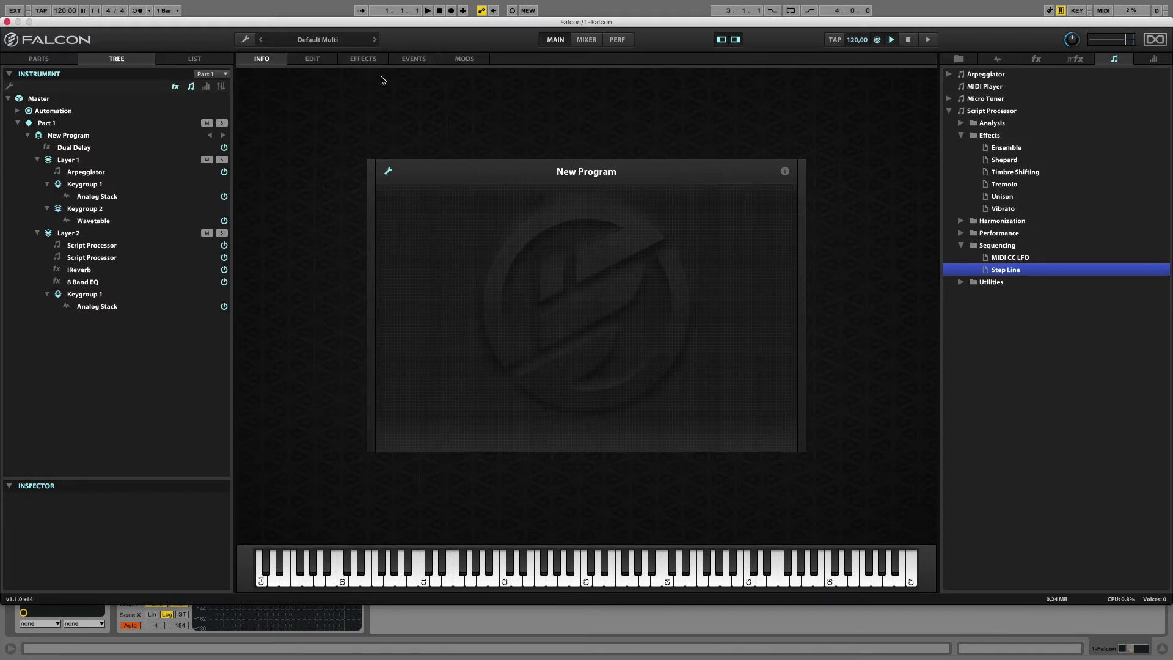
Set Gate to 0.32 in Layer 2's Step Line script processor and assign it to a new macro
{"action": "left_click", "coordinate": [312, 59]}
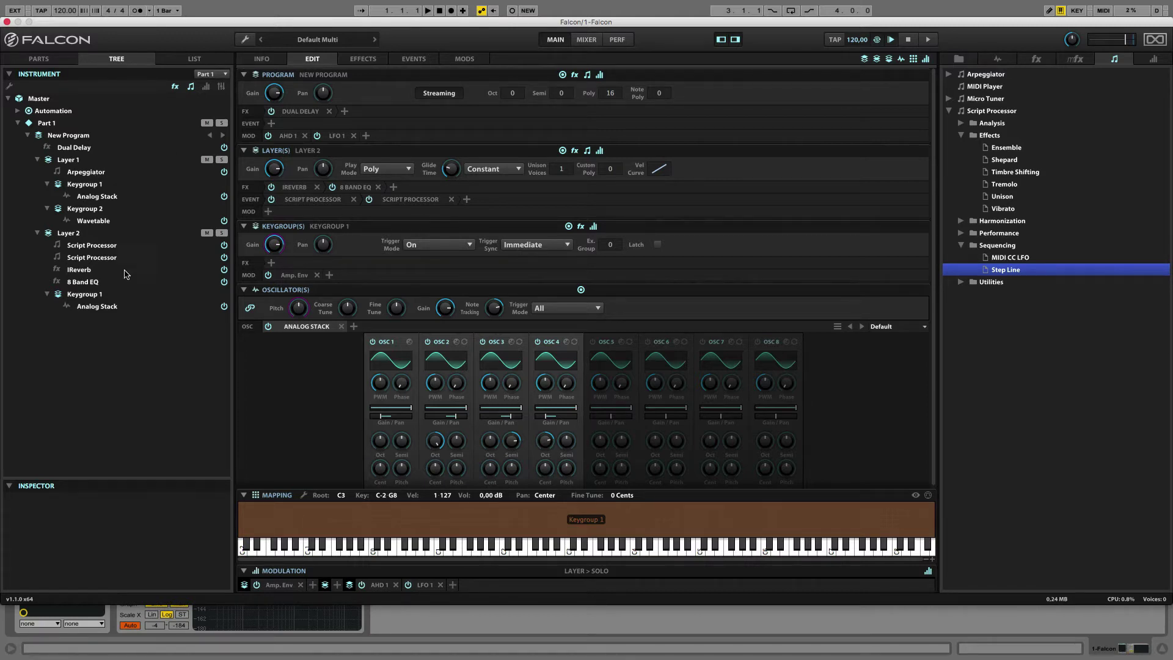
{"action": "left_click", "coordinate": [102, 247]}
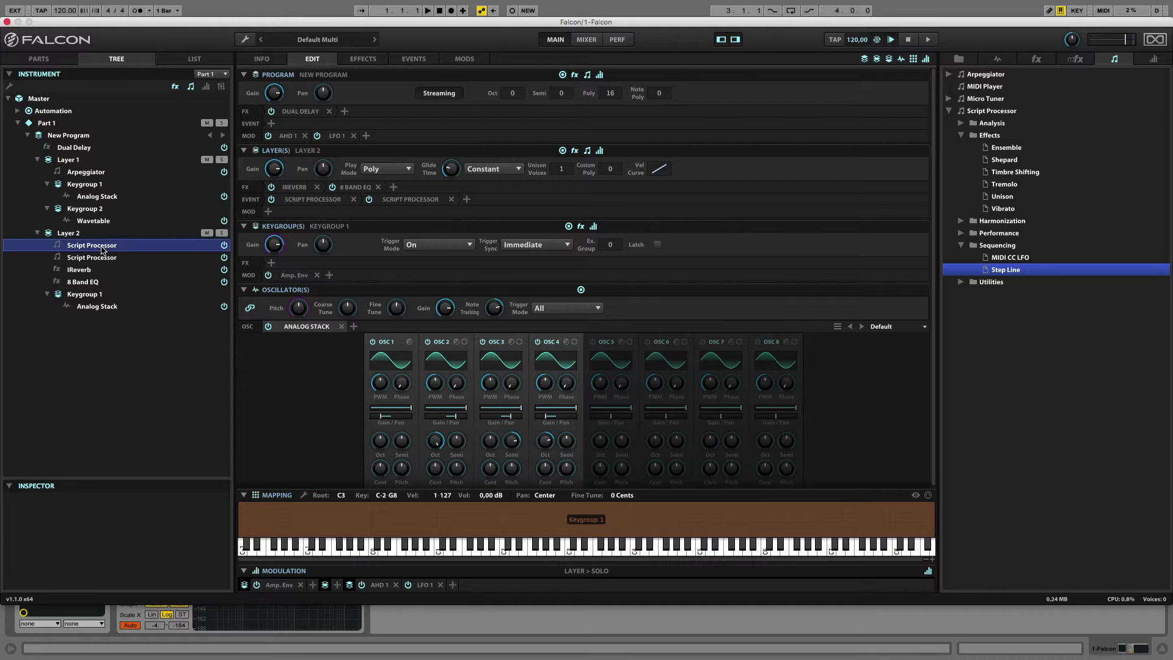
{"action": "left_click", "coordinate": [419, 61]}
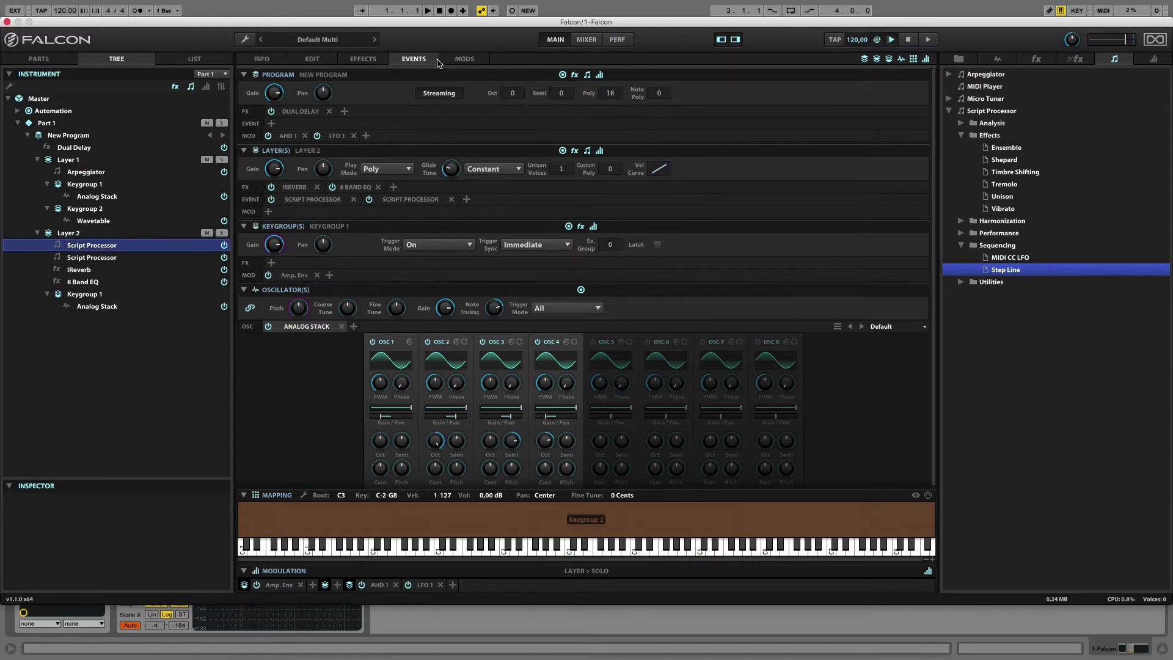
{"action": "mouse_move", "coordinate": [536, 123]}
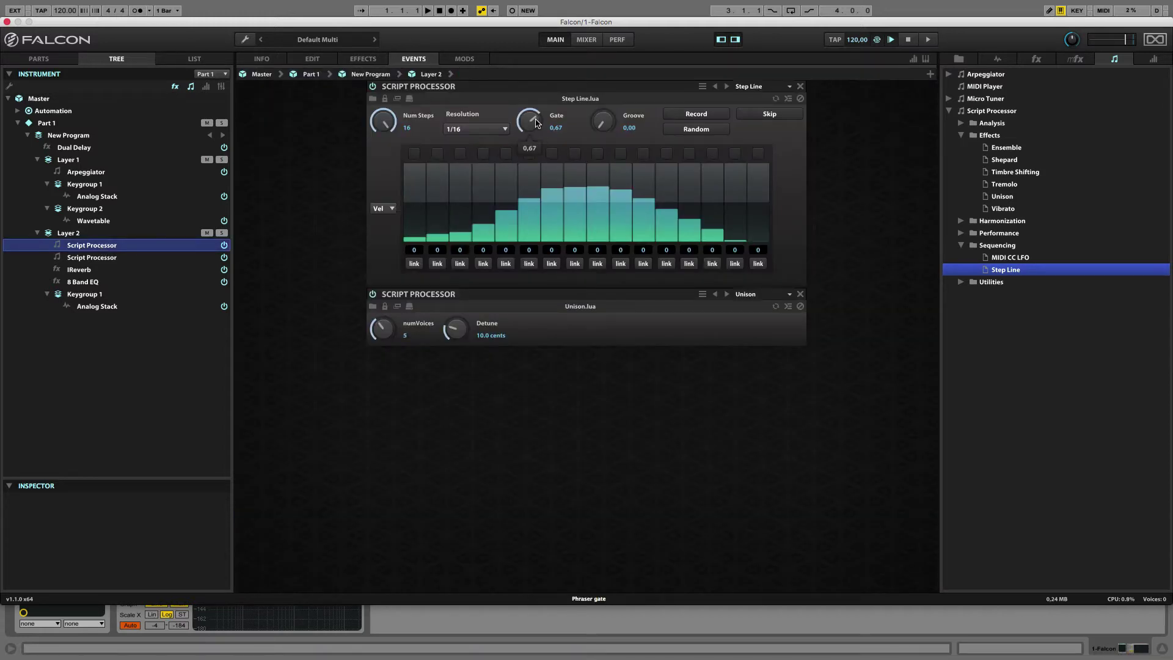
{"action": "mouse_move", "coordinate": [536, 122]}
{"action": "left_mouse_down"}
{"action": "mouse_move", "coordinate": [531, 104]}
{"action": "mouse_move", "coordinate": [533, 195]}
{"action": "mouse_move", "coordinate": [533, 124]}
{"action": "left_mouse_up"}
{"action": "right_click", "coordinate": [532, 124]}
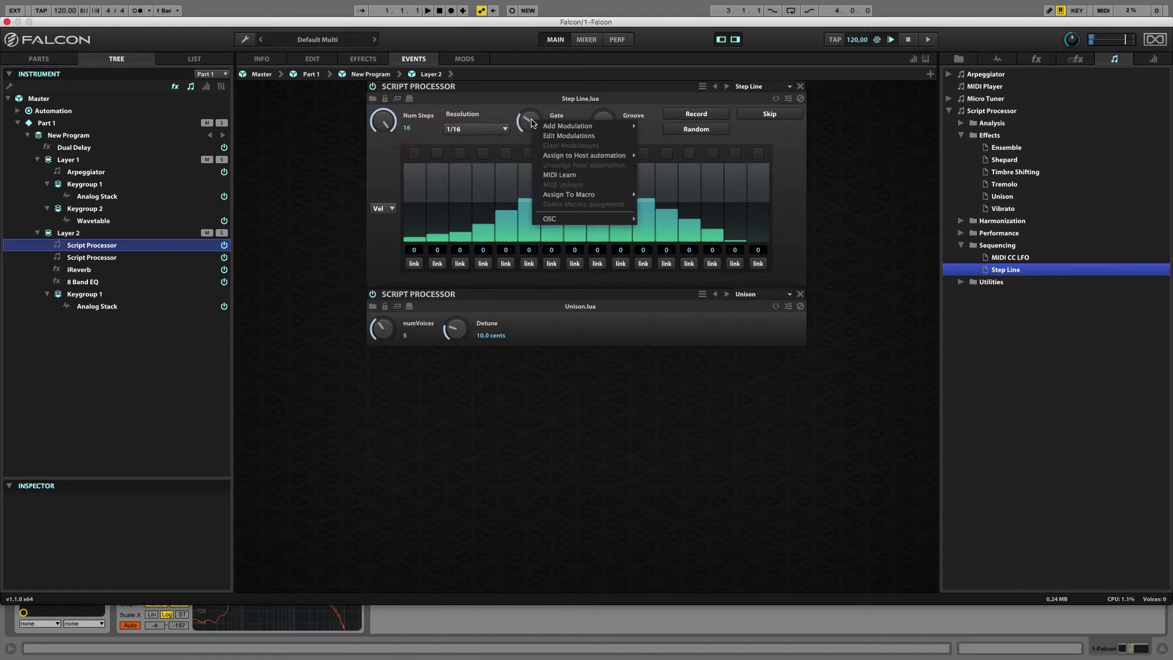
{"action": "mouse_move", "coordinate": [570, 197]}
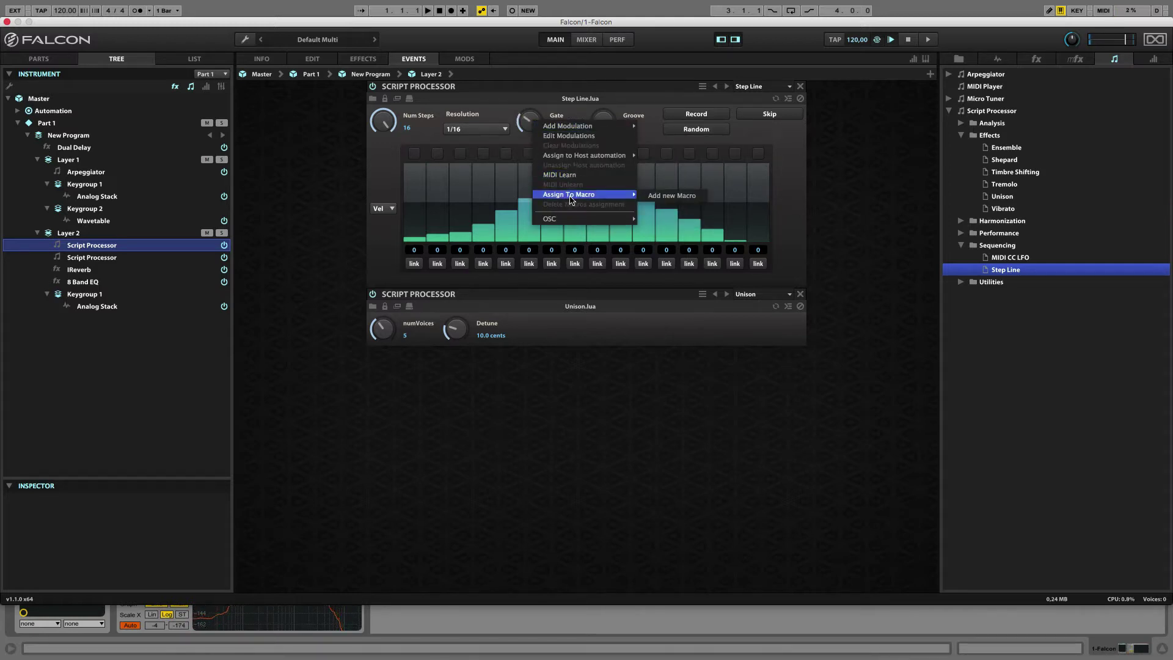
{"action": "left_click", "coordinate": [658, 196]}
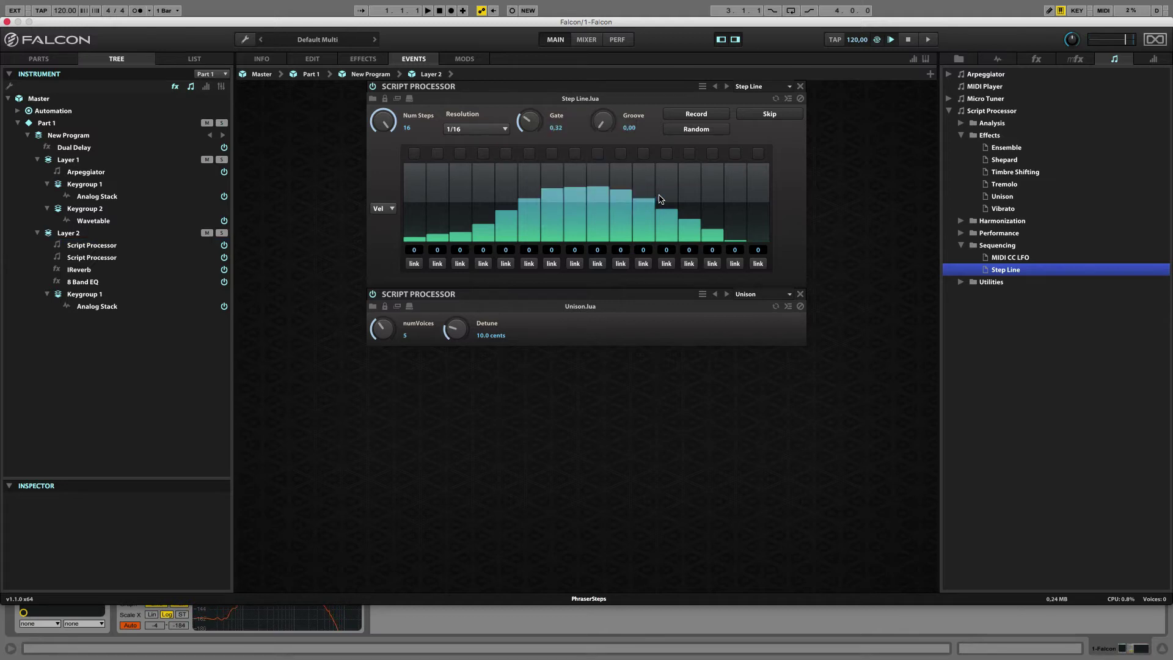
Test the Macro 1 knob on the info page by turning it up and down
{"action": "left_click", "coordinate": [262, 60]}
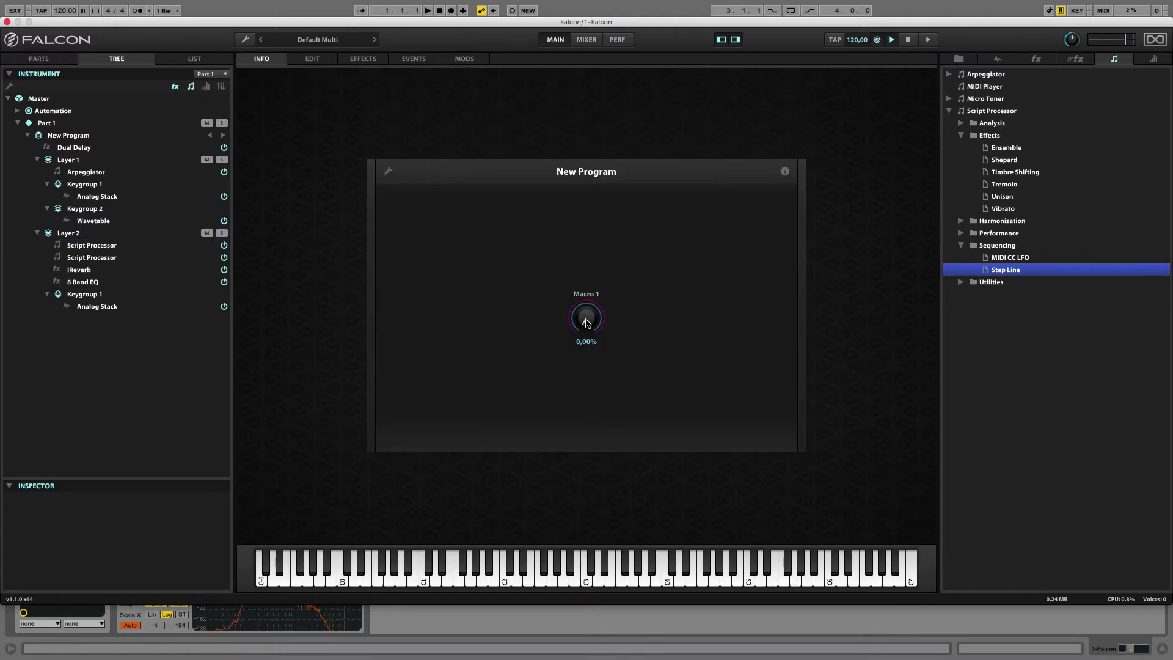
{"action": "left_click_drag", "start_coordinate": [588, 318], "coordinate": [581, 214]}
{"action": "left_click_drag", "start_coordinate": [587, 361], "coordinate": [589, 193]}
Enable edit mode, move the Macro 1 knob to the lower-left corner of the program panel and rename it Gate
{"action": "left_click", "coordinate": [387, 171]}
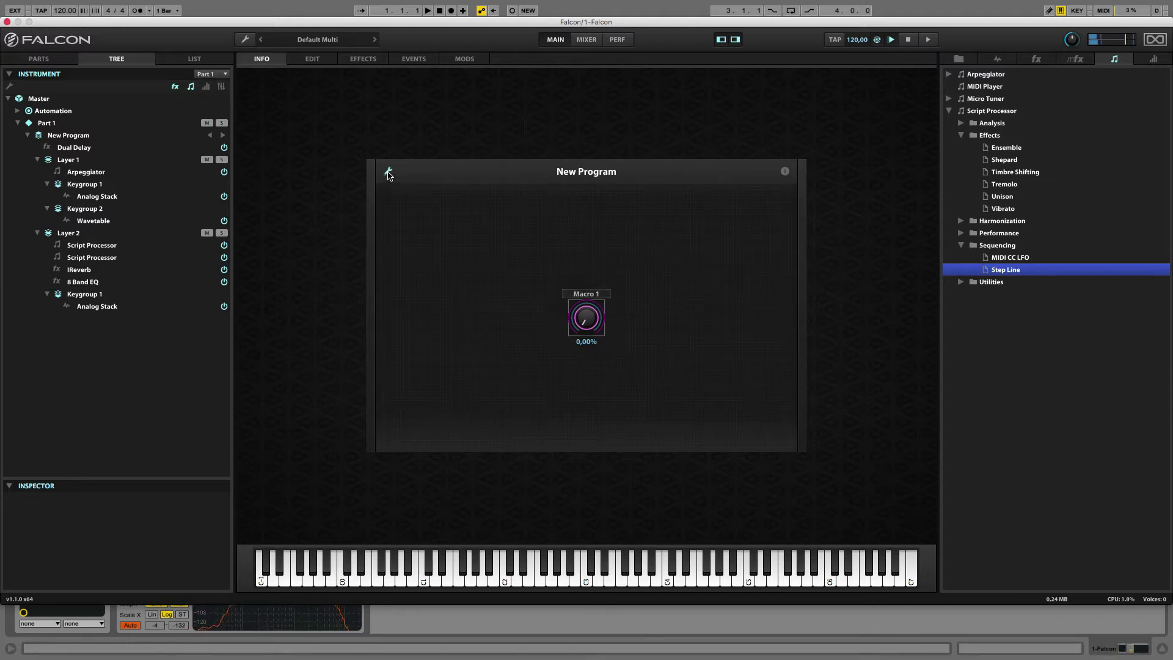
{"action": "left_click_drag", "start_coordinate": [585, 317], "coordinate": [410, 408]}
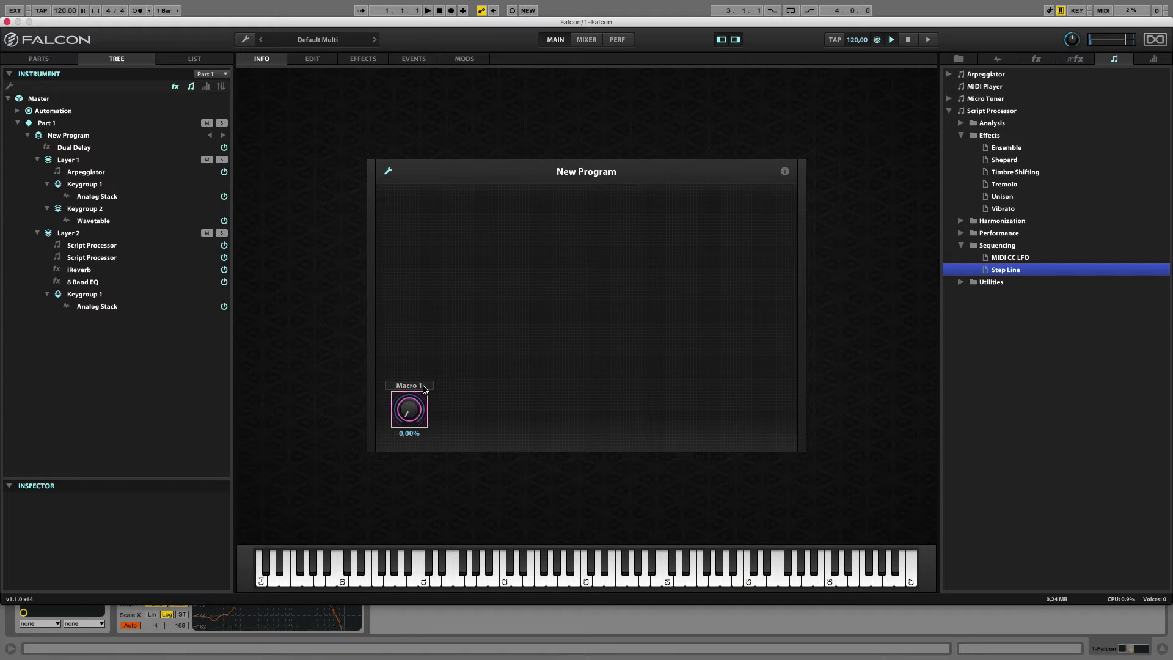
{"action": "double_click", "coordinate": [424, 386]}
{"action": "type", "text": "Gate"}
{"action": "key", "text": "Return"}
Hide and restore the label and the value display of the Gate knob
{"action": "right_click", "coordinate": [410, 411]}
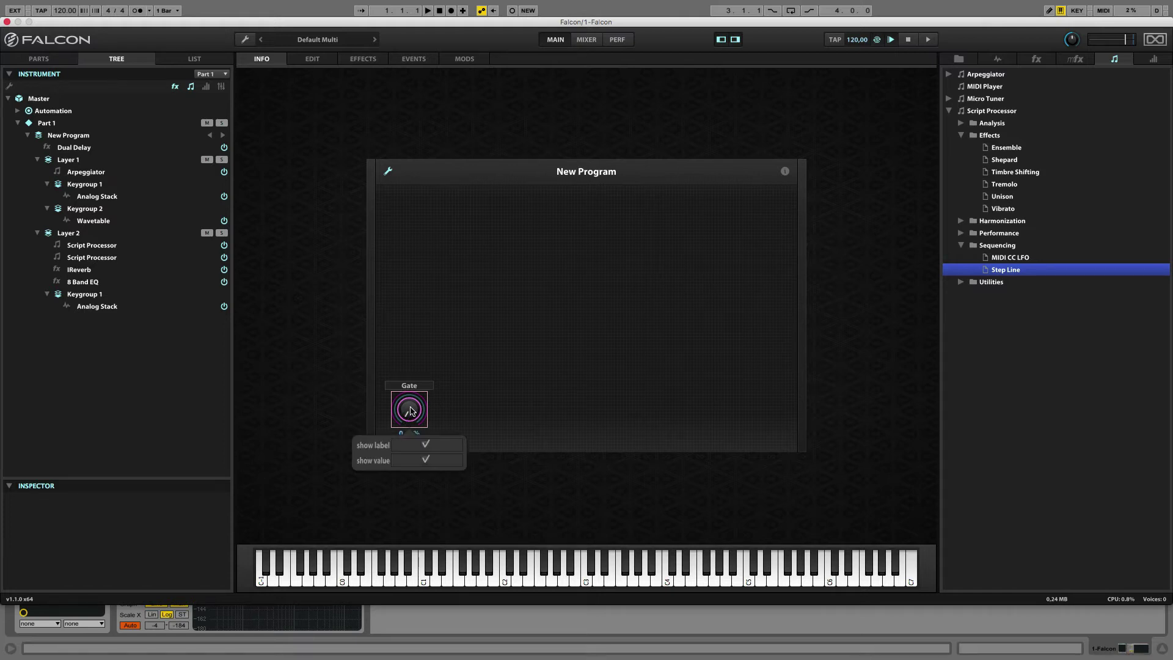
{"action": "left_click", "coordinate": [426, 445]}
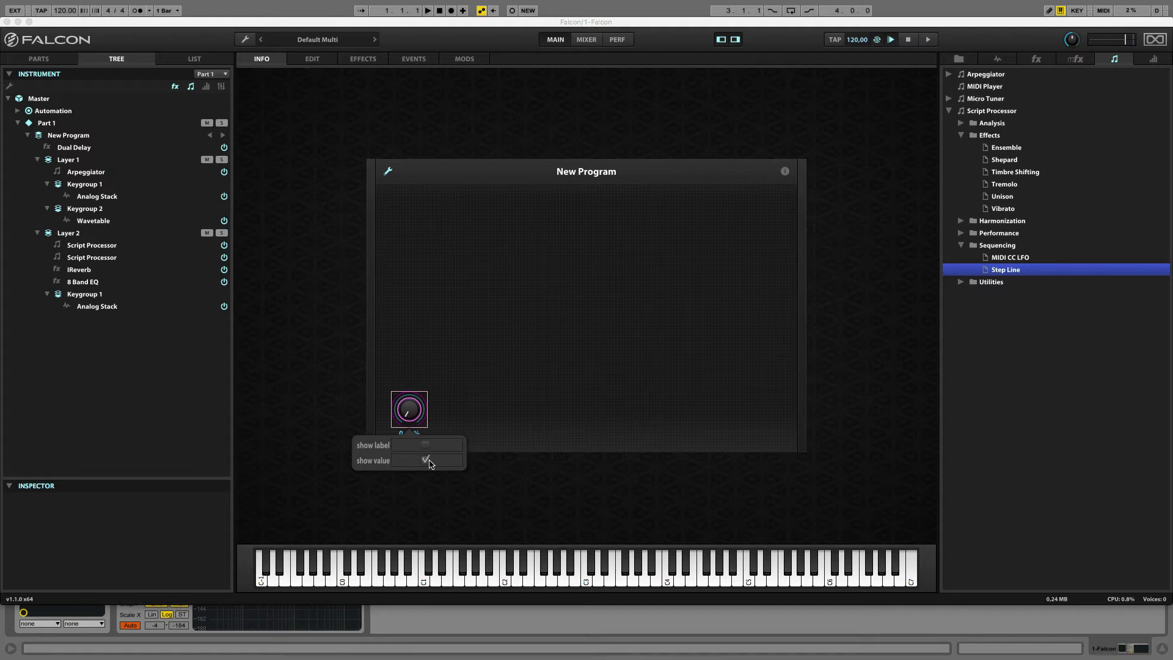
{"action": "left_click", "coordinate": [426, 446]}
{"action": "left_click", "coordinate": [476, 411]}
{"action": "right_click", "coordinate": [419, 421]}
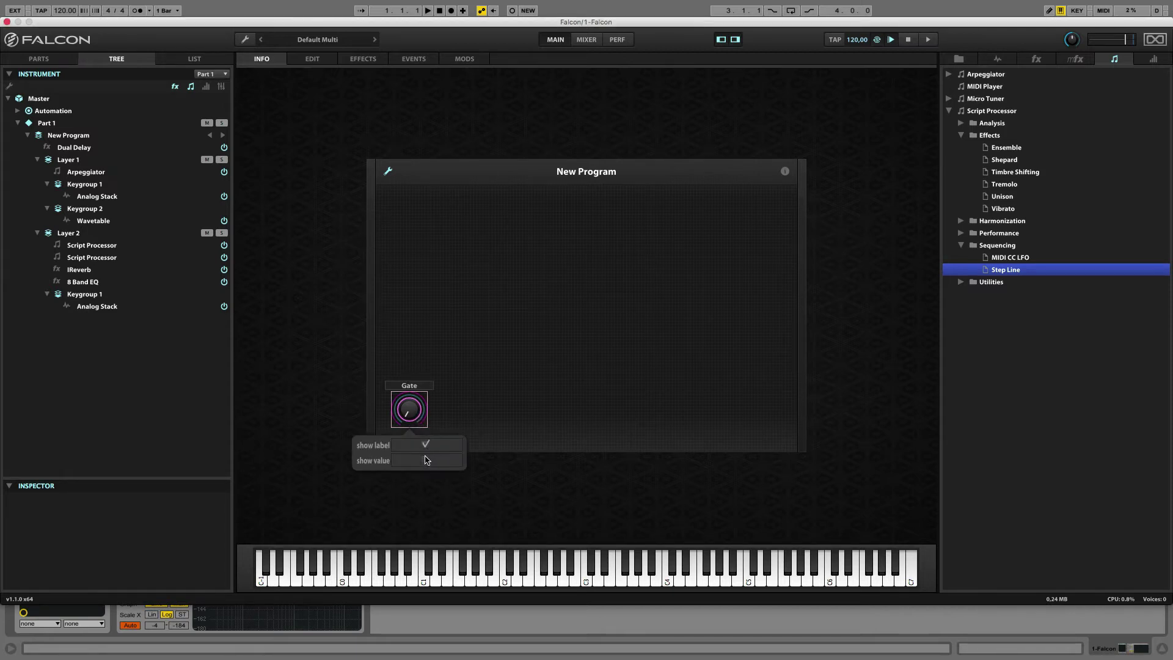
{"action": "left_click", "coordinate": [425, 460]}
{"action": "left_click", "coordinate": [465, 413]}
Nudge the Gate knob further into the panel's lower-left corner and leave edit mode
{"action": "mouse_move", "coordinate": [417, 408]}
{"action": "left_mouse_down"}
{"action": "mouse_move", "coordinate": [426, 398]}
{"action": "mouse_move", "coordinate": [417, 416]}
{"action": "left_mouse_up"}
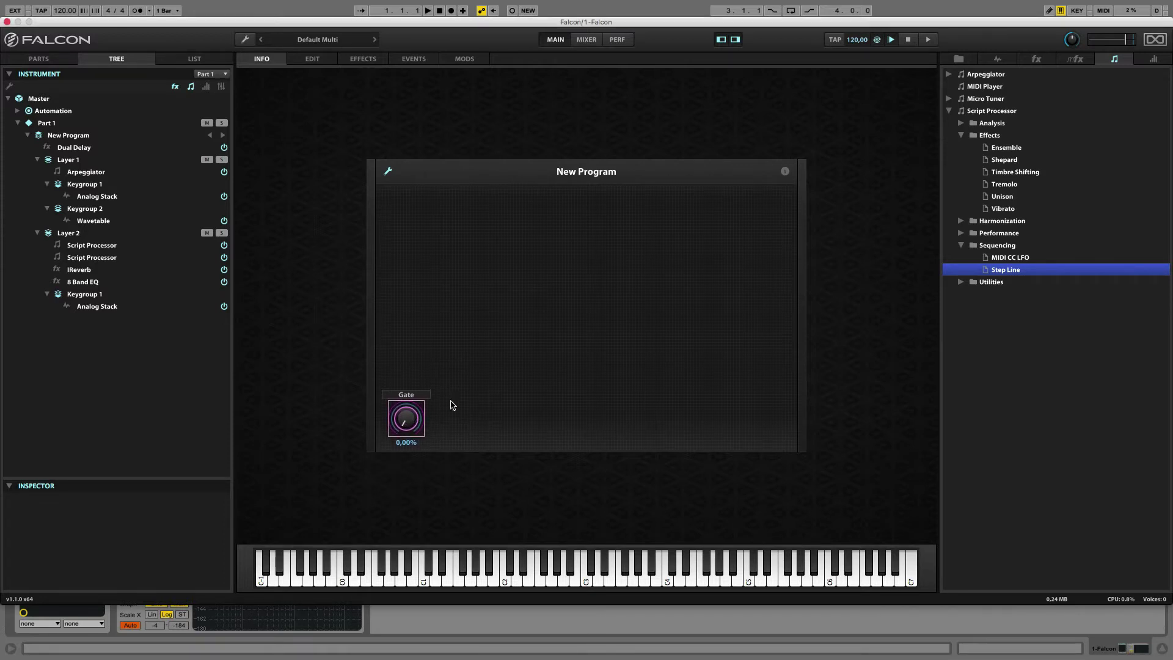
{"action": "left_click", "coordinate": [387, 172]}
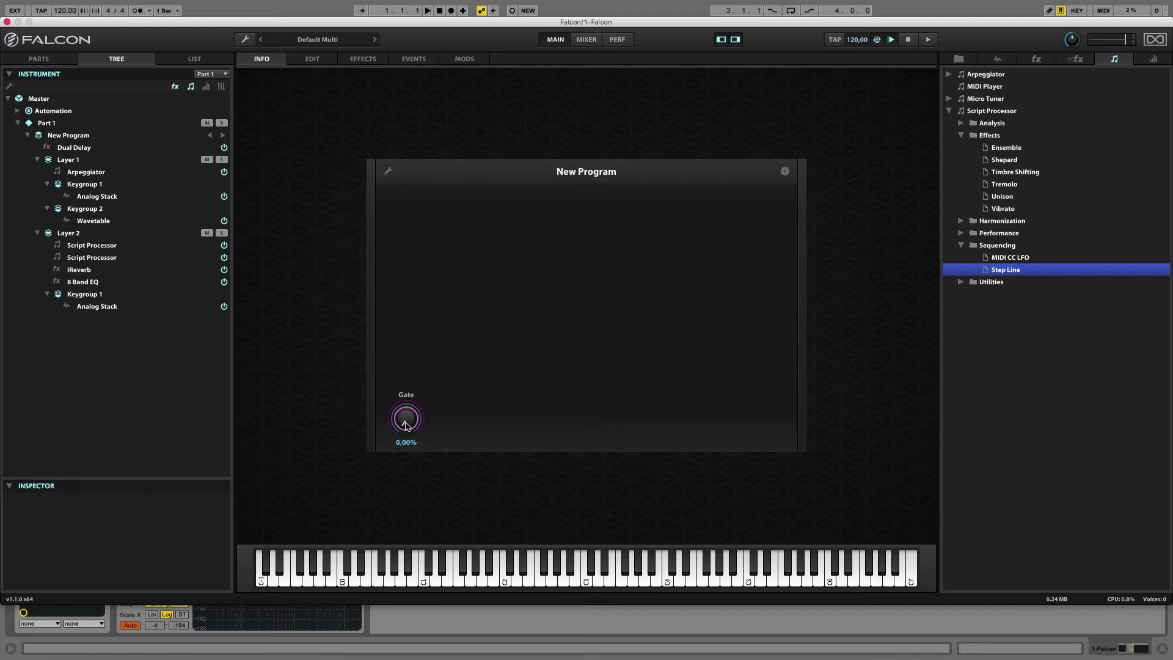
Raise the Gate macro to 50.99% and then 100%, checking the Step Line's Gate setting after each change
{"action": "left_click_drag", "start_coordinate": [406, 425], "coordinate": [424, 179]}
{"action": "left_click", "coordinate": [422, 62]}
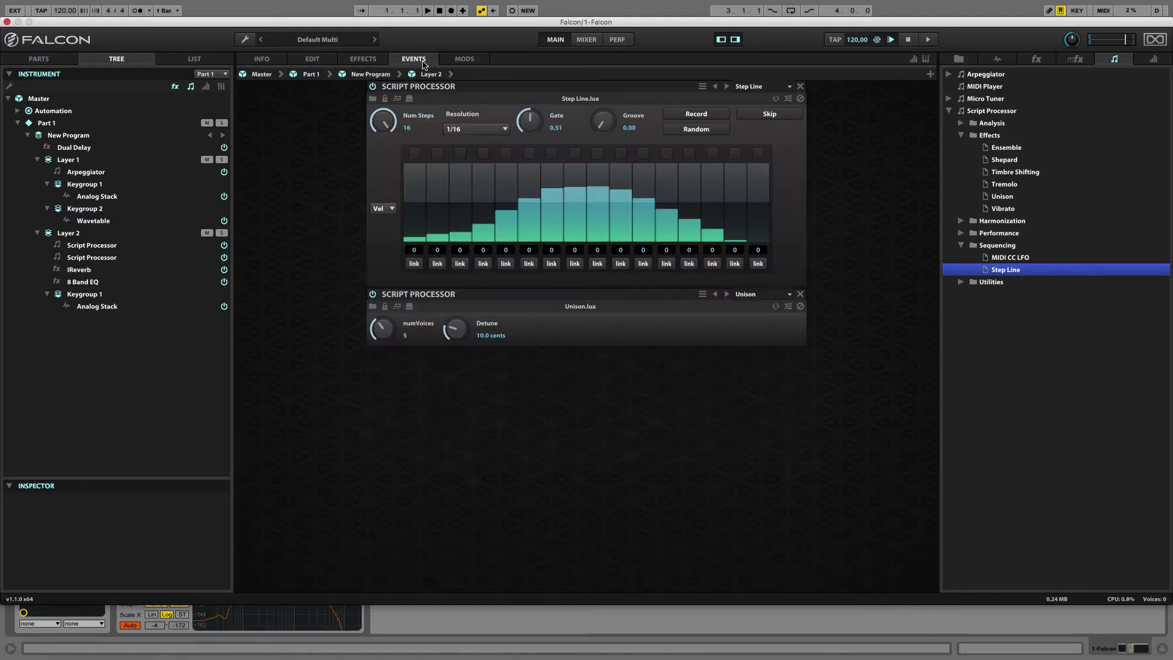
{"action": "mouse_move", "coordinate": [520, 122]}
{"action": "left_click", "coordinate": [263, 60]}
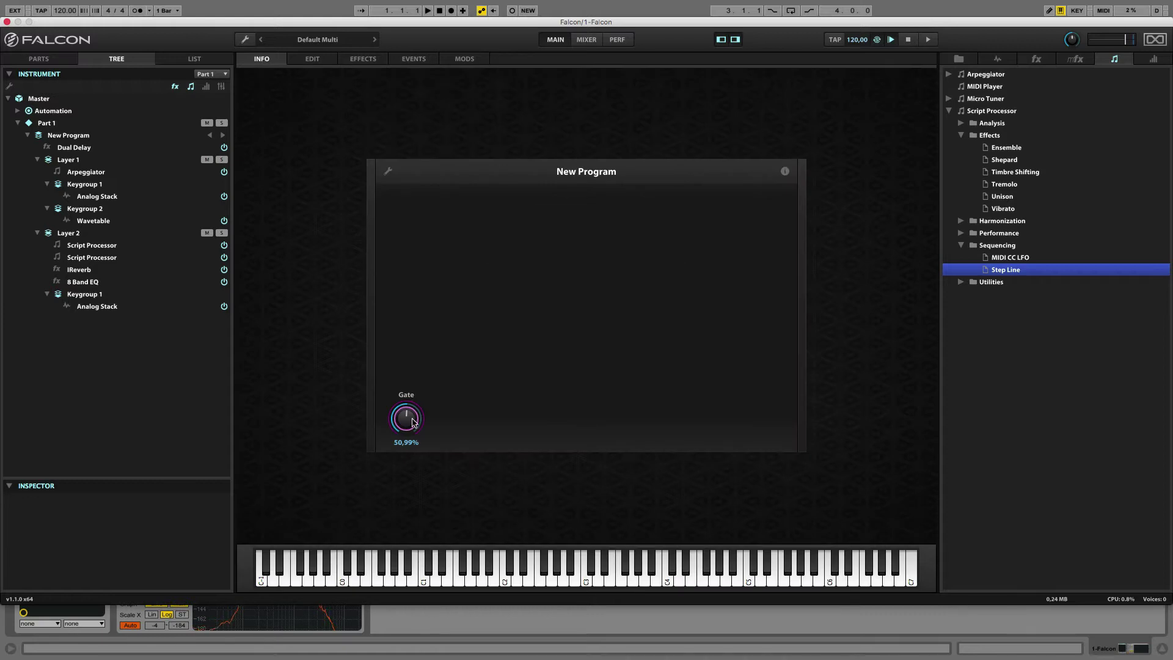
{"action": "left_click", "coordinate": [417, 62]}
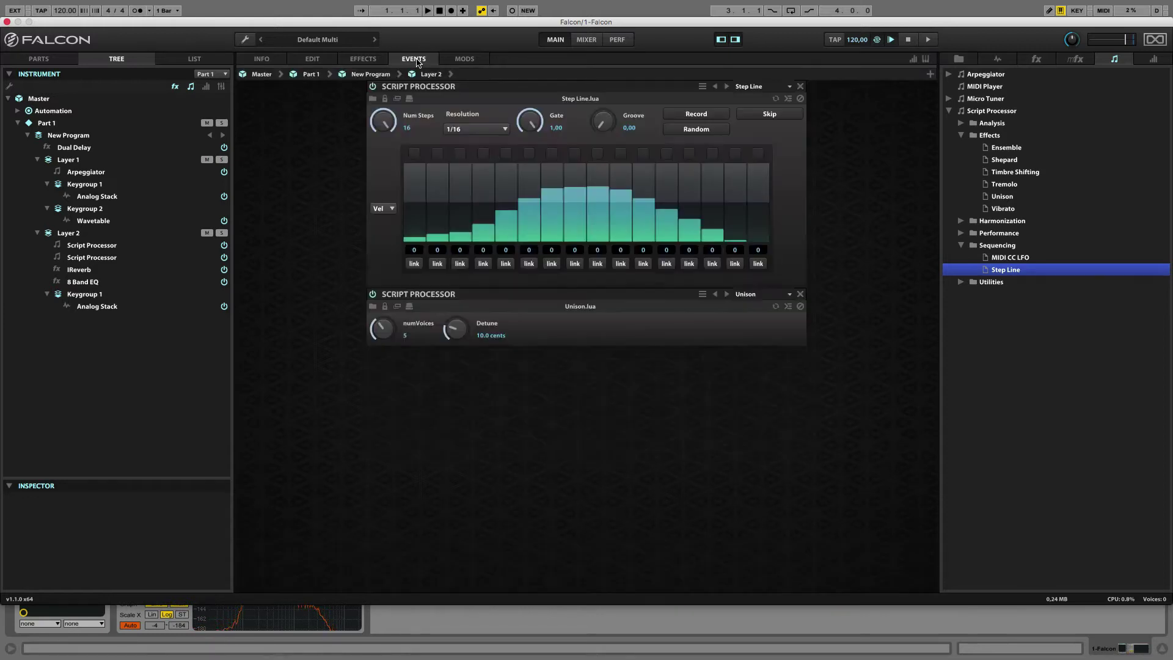
{"action": "mouse_move", "coordinate": [533, 122]}
Open Layer 2's IReverb effect and assign its Wet mix to a new macro
{"action": "left_click", "coordinate": [83, 273]}
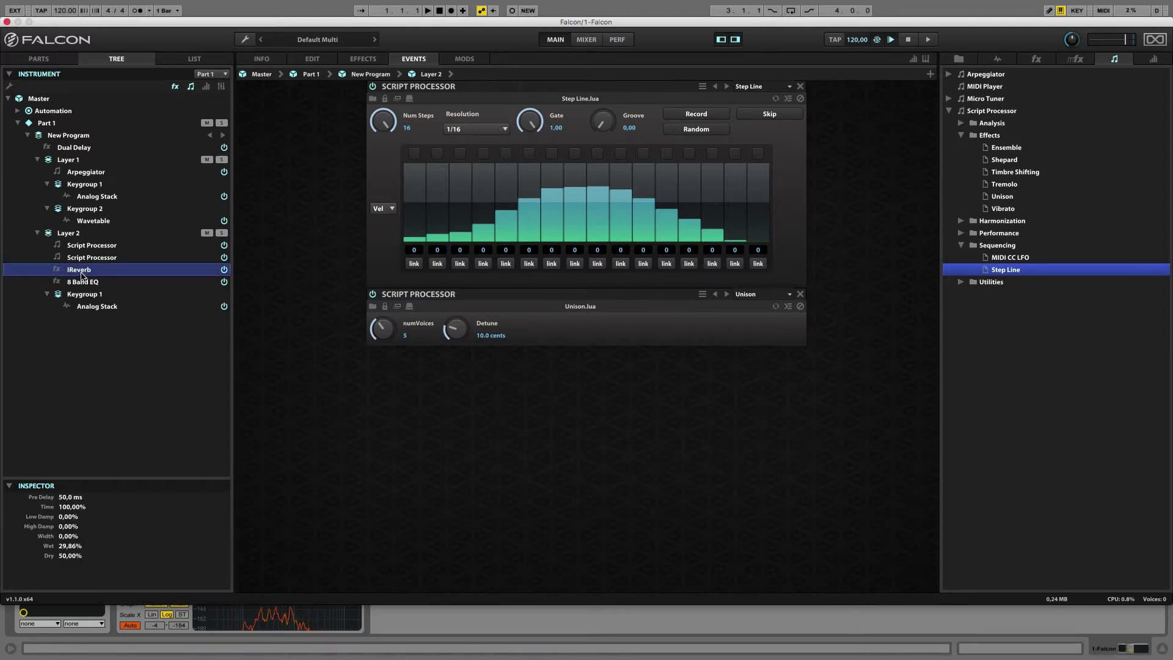
{"action": "double_click", "coordinate": [83, 273]}
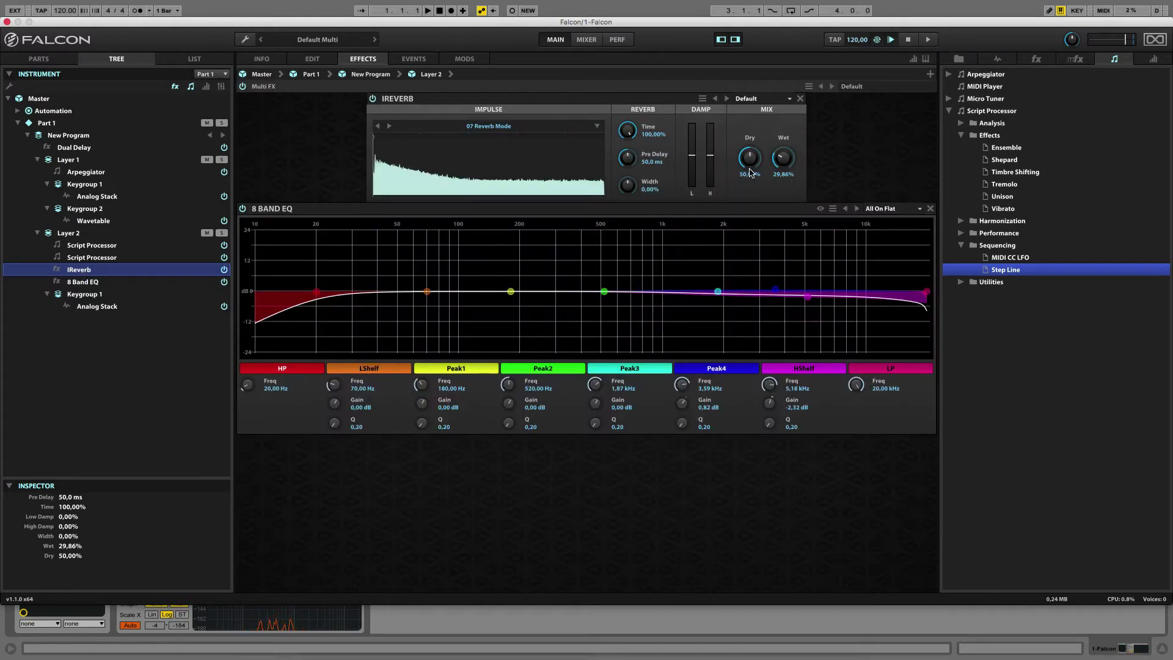
{"action": "right_click", "coordinate": [785, 160]}
{"action": "mouse_move", "coordinate": [745, 233]}
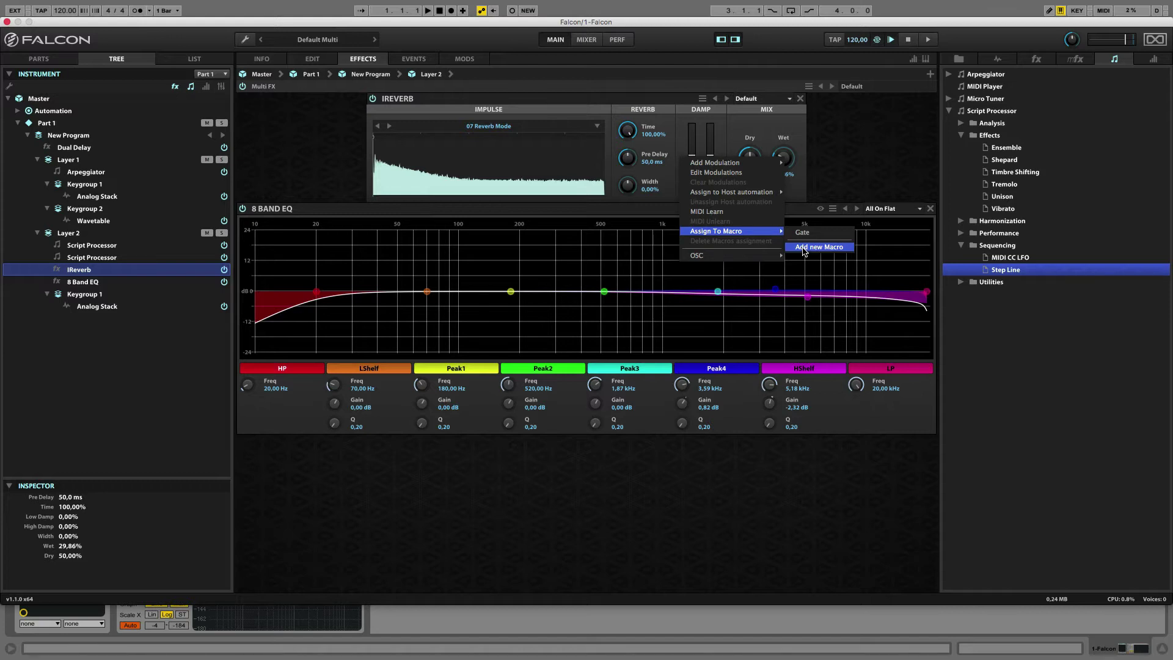
{"action": "left_click", "coordinate": [804, 248]}
Place the Macro 2 knob beside Gate on the info page, rename it Reverb and leave edit mode
{"action": "left_click", "coordinate": [264, 59]}
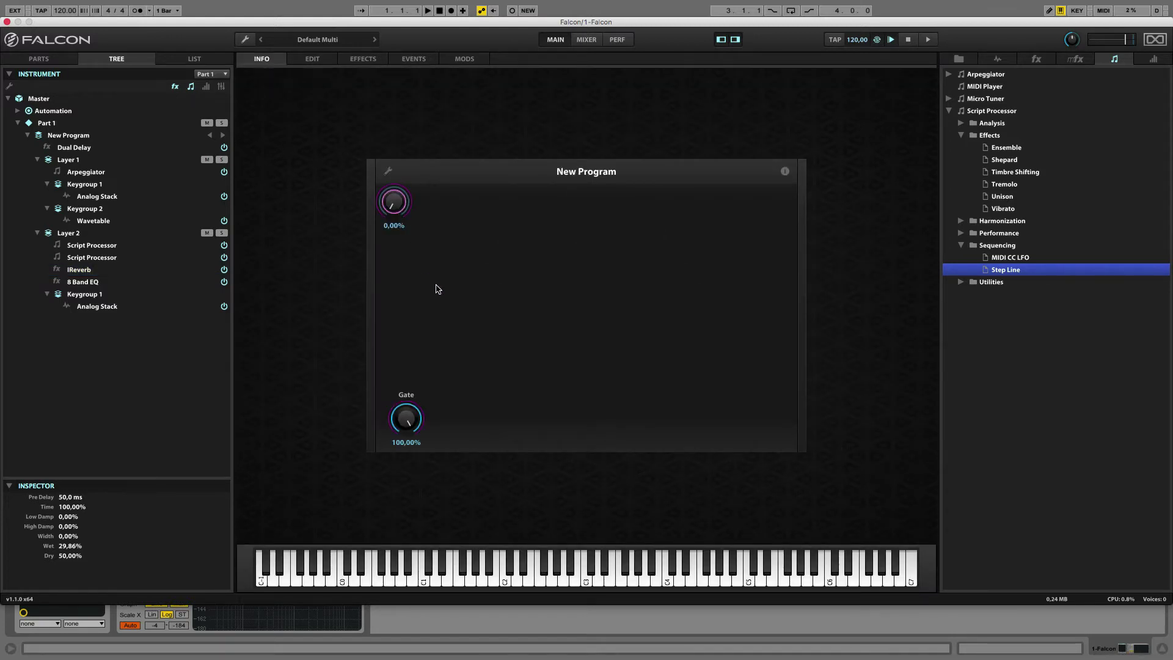
{"action": "left_click", "coordinate": [387, 171]}
{"action": "left_click_drag", "start_coordinate": [390, 196], "coordinate": [458, 415]}
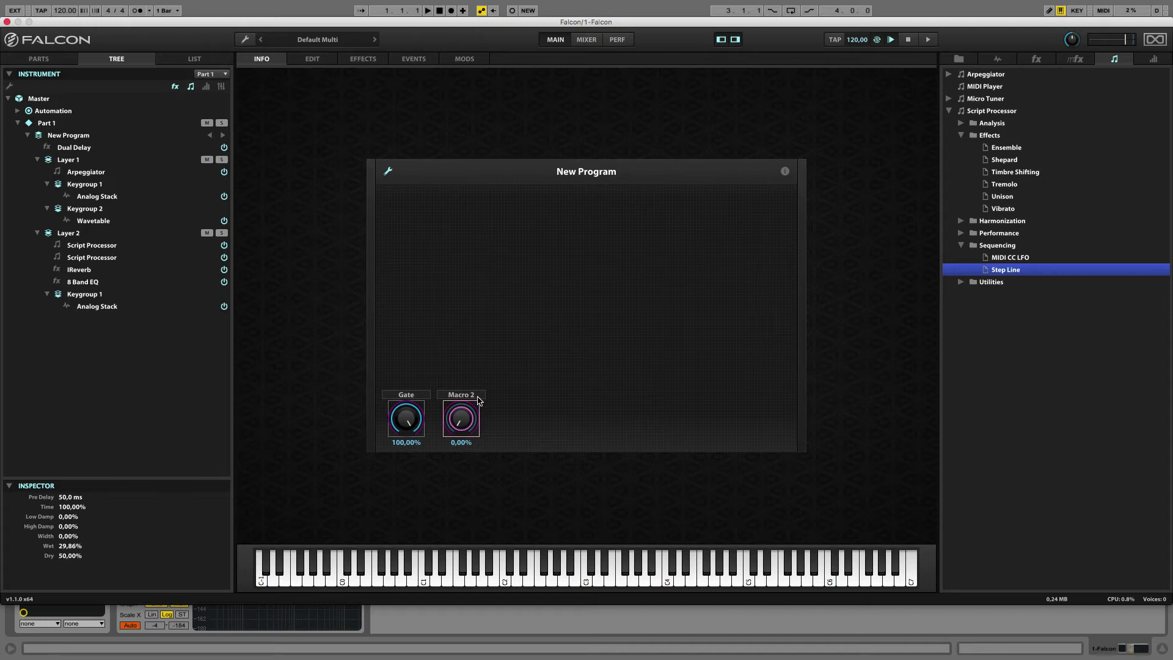
{"action": "double_click", "coordinate": [478, 395]}
{"action": "type", "text": "Reverb"}
{"action": "key", "text": "Return"}
{"action": "left_click", "coordinate": [388, 171]}
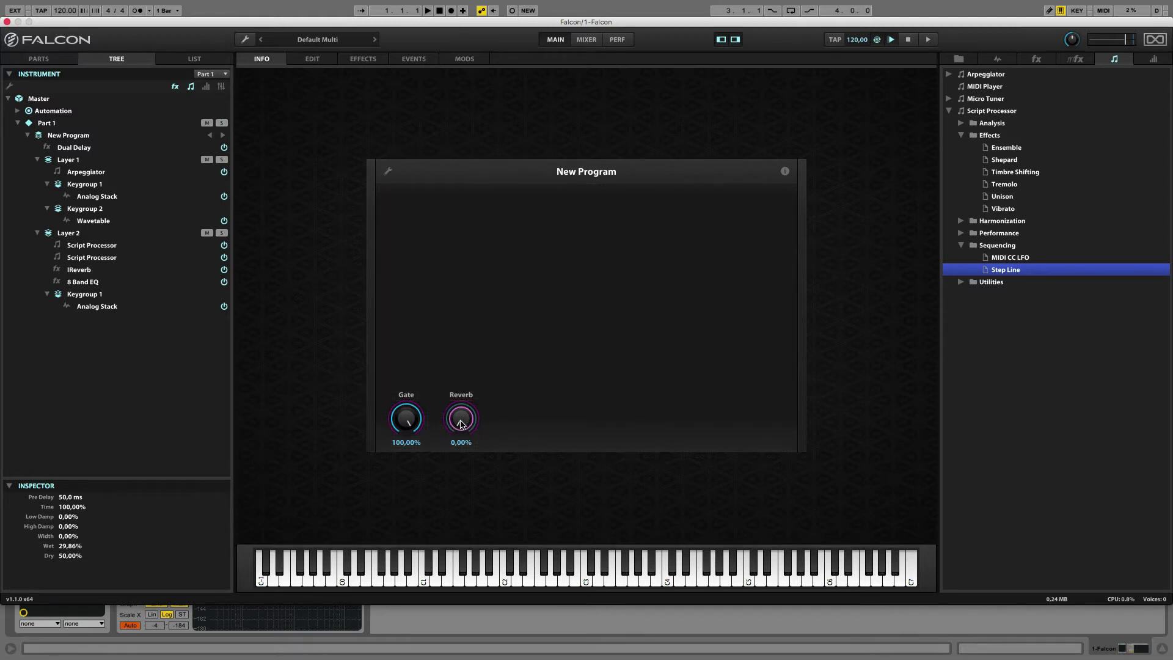
Turn the Reverb macro up to 100%, then bring it down to 30.69%
{"action": "left_click_drag", "start_coordinate": [462, 423], "coordinate": [461, 359]}
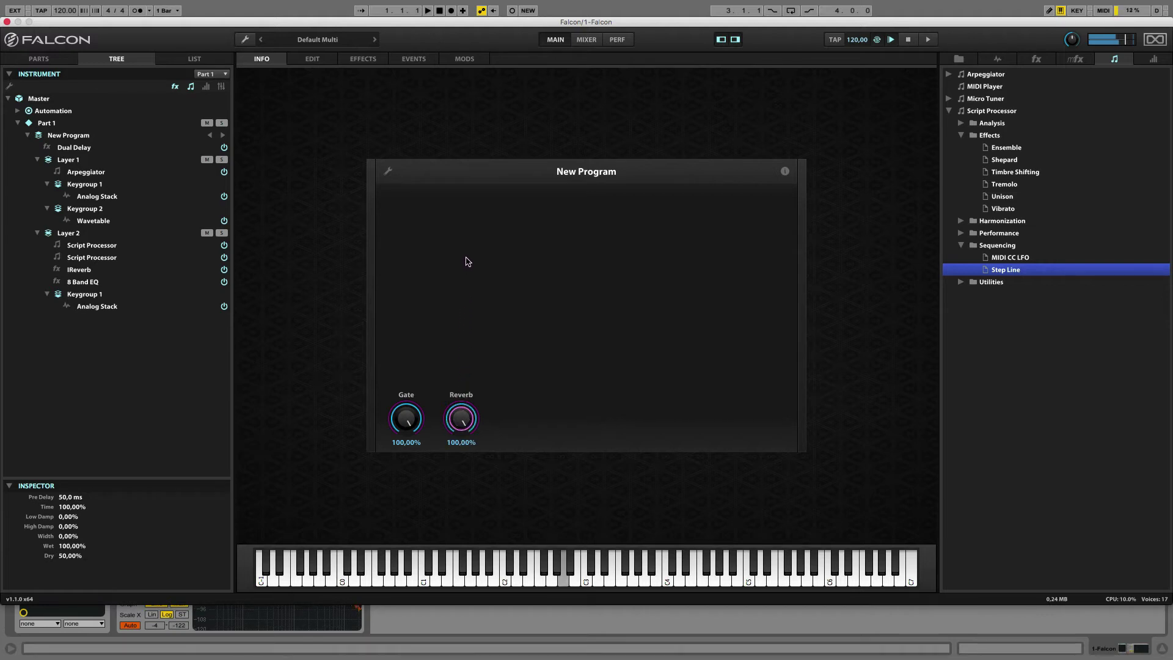
{"action": "left_click_drag", "start_coordinate": [468, 262], "coordinate": [471, 378]}
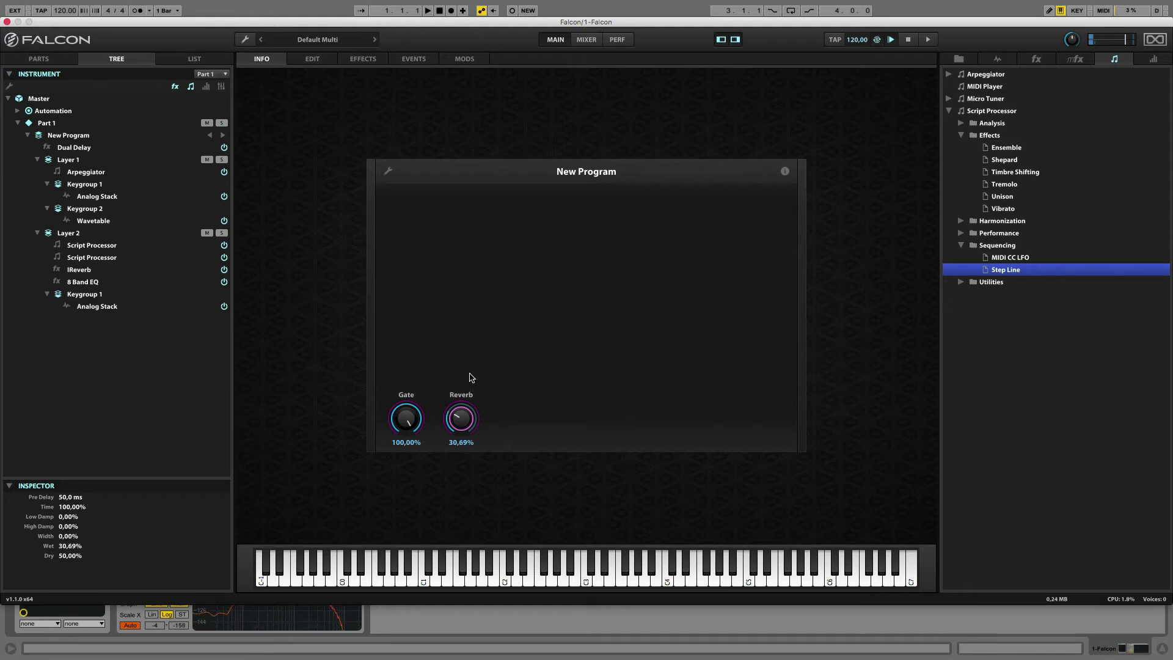
Open New Program's Dual Delay effect and assign its Dry/Wet mix to a new macro
{"action": "left_click", "coordinate": [405, 59]}
{"action": "left_click", "coordinate": [371, 59]}
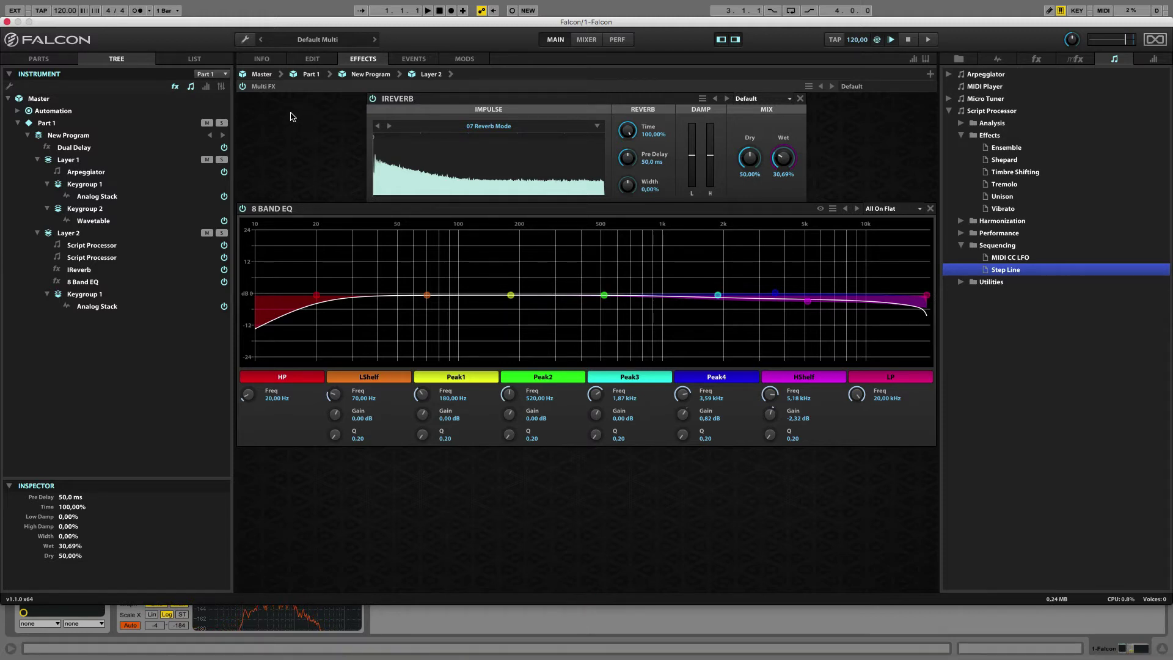
{"action": "left_click", "coordinate": [79, 148]}
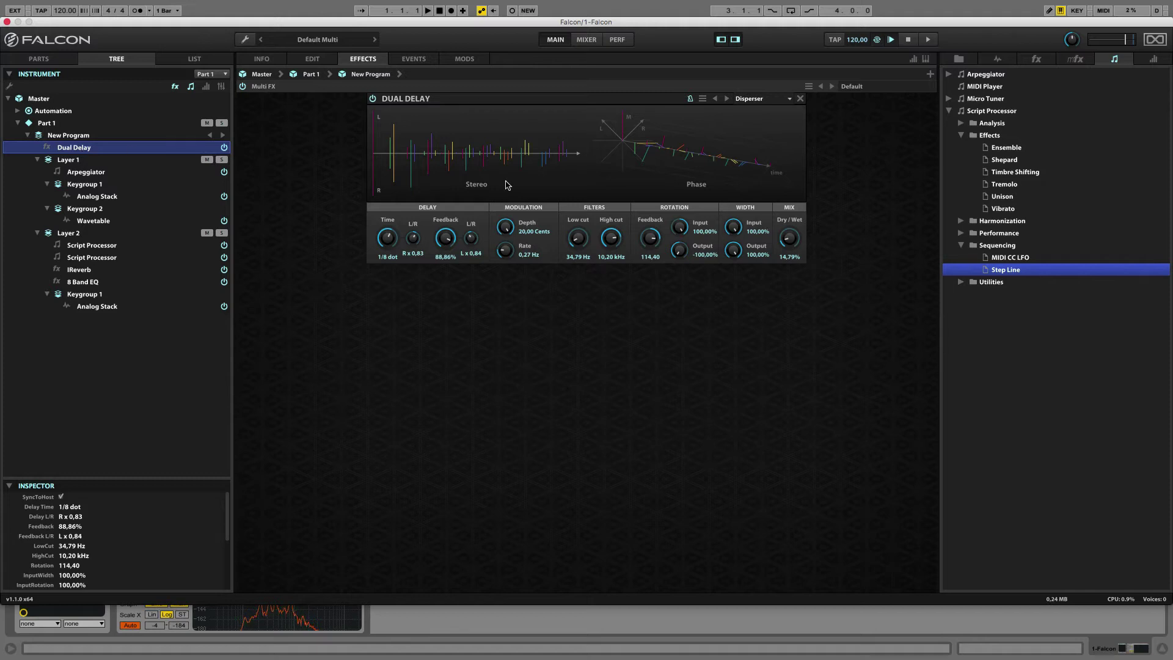
{"action": "right_click", "coordinate": [789, 241]}
{"action": "mouse_move", "coordinate": [766, 316]}
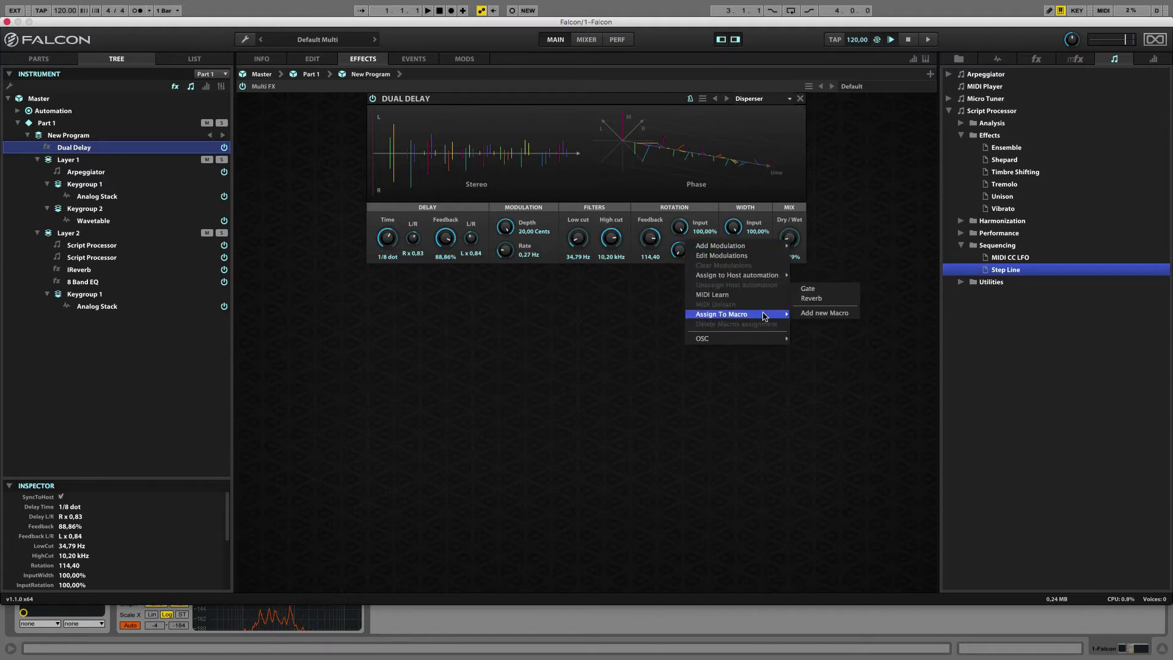
{"action": "left_click", "coordinate": [803, 313]}
Place the Macro 3 knob beside Reverb on the info page, rename it Dual Delay and leave edit mode
{"action": "left_click", "coordinate": [268, 60]}
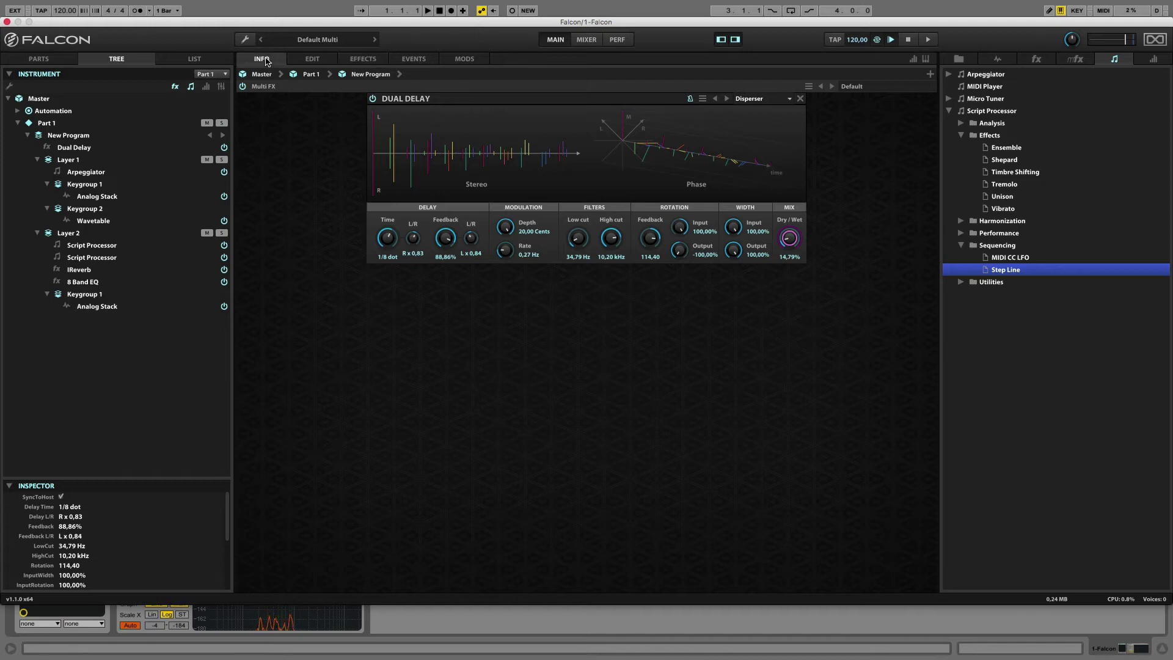
{"action": "left_click", "coordinate": [388, 171]}
{"action": "left_click_drag", "start_coordinate": [394, 202], "coordinate": [521, 418]}
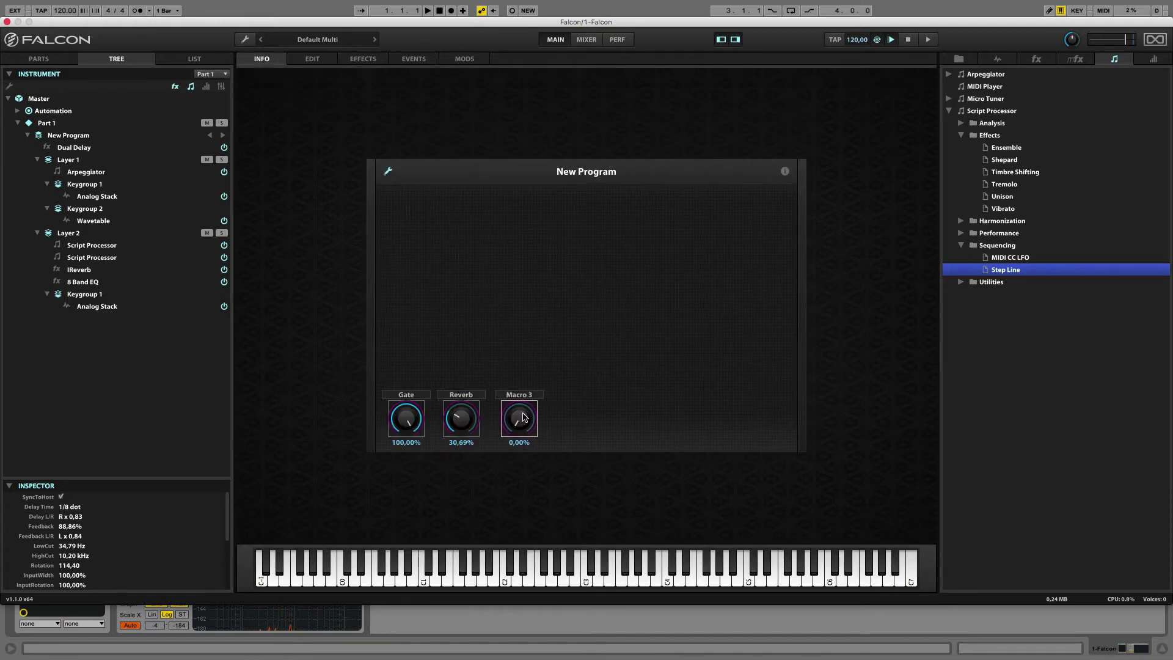
{"action": "double_click", "coordinate": [529, 395]}
{"action": "type", "text": "Dual Delay"}
{"action": "key", "text": "Return"}
{"action": "left_click", "coordinate": [388, 171]}
Raise the Dual Delay macro to 14.58% and check the effect's Dry/Wet setting
{"action": "left_click_drag", "start_coordinate": [516, 426], "coordinate": [516, 398]}
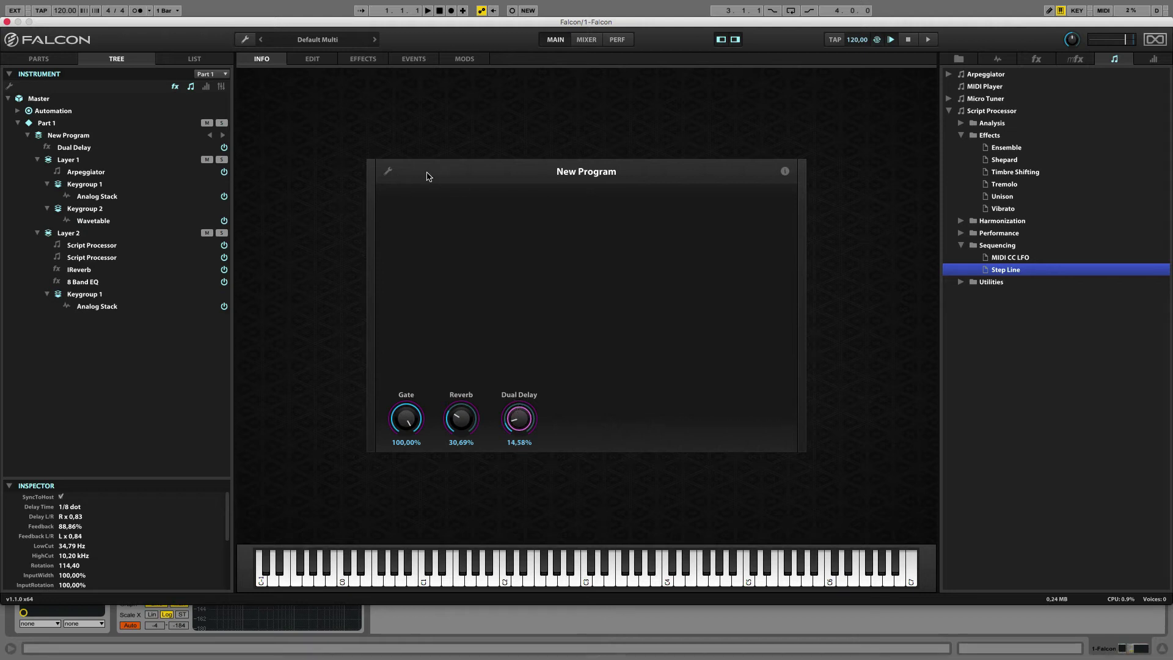
{"action": "left_click", "coordinate": [370, 61]}
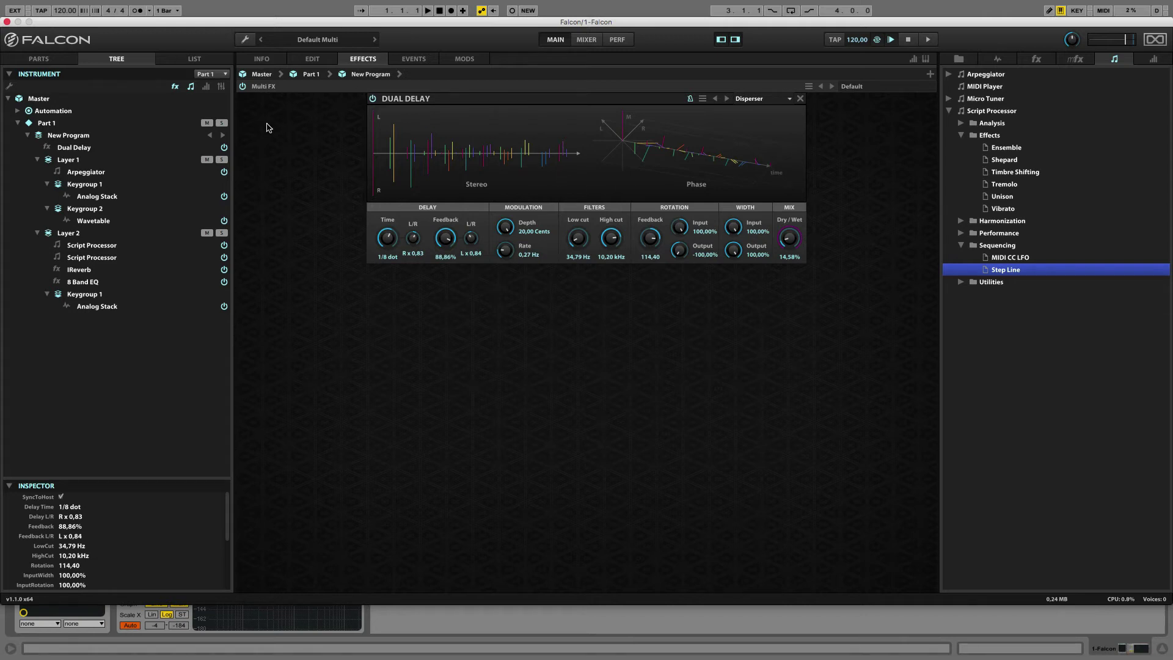
Review the layers' oscillators, assign the Keygroup 2 Wavetable's Phase Dist Mode to a new macro, and check the available modes
{"action": "left_click", "coordinate": [317, 59]}
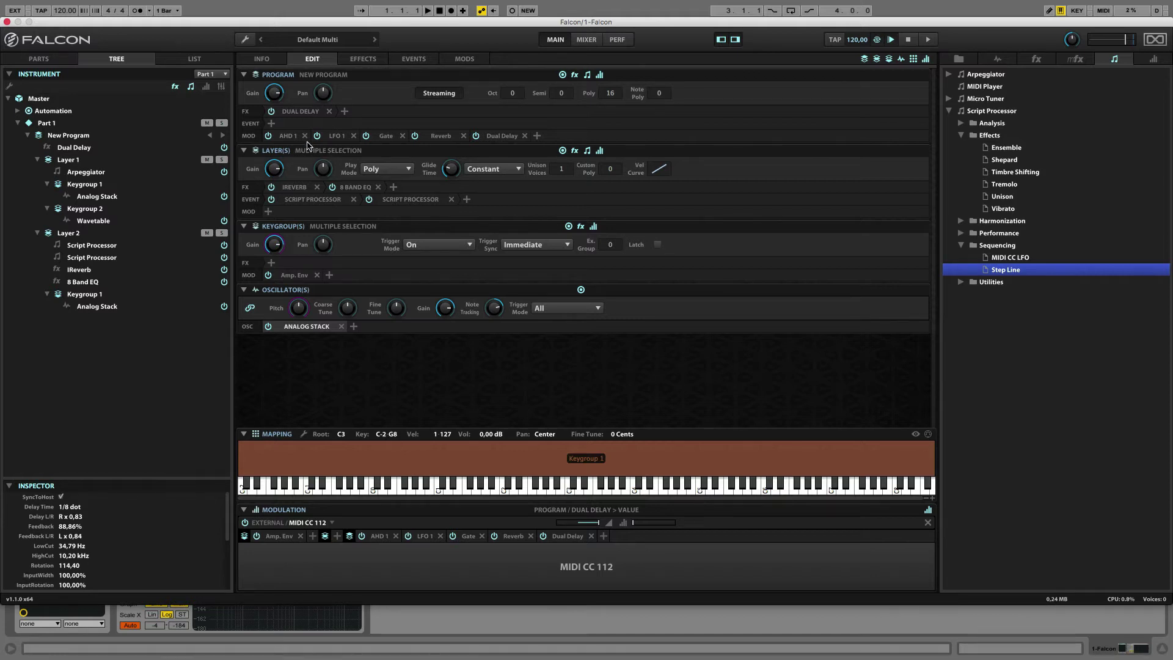
{"action": "left_click", "coordinate": [98, 197]}
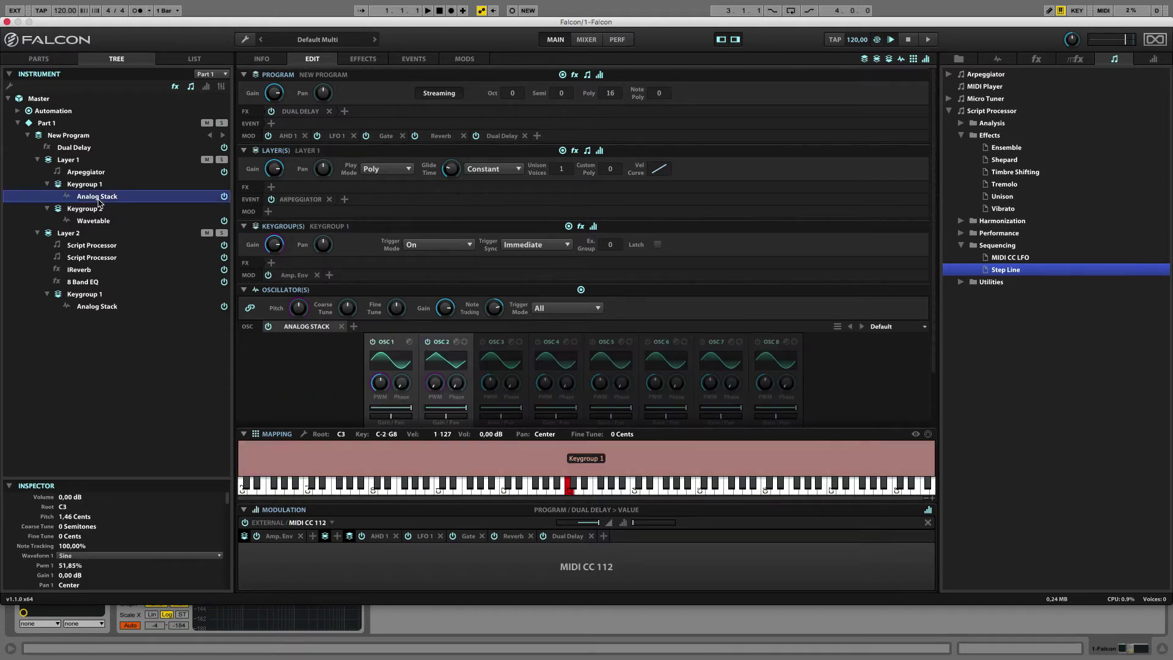
{"action": "left_click", "coordinate": [95, 221]}
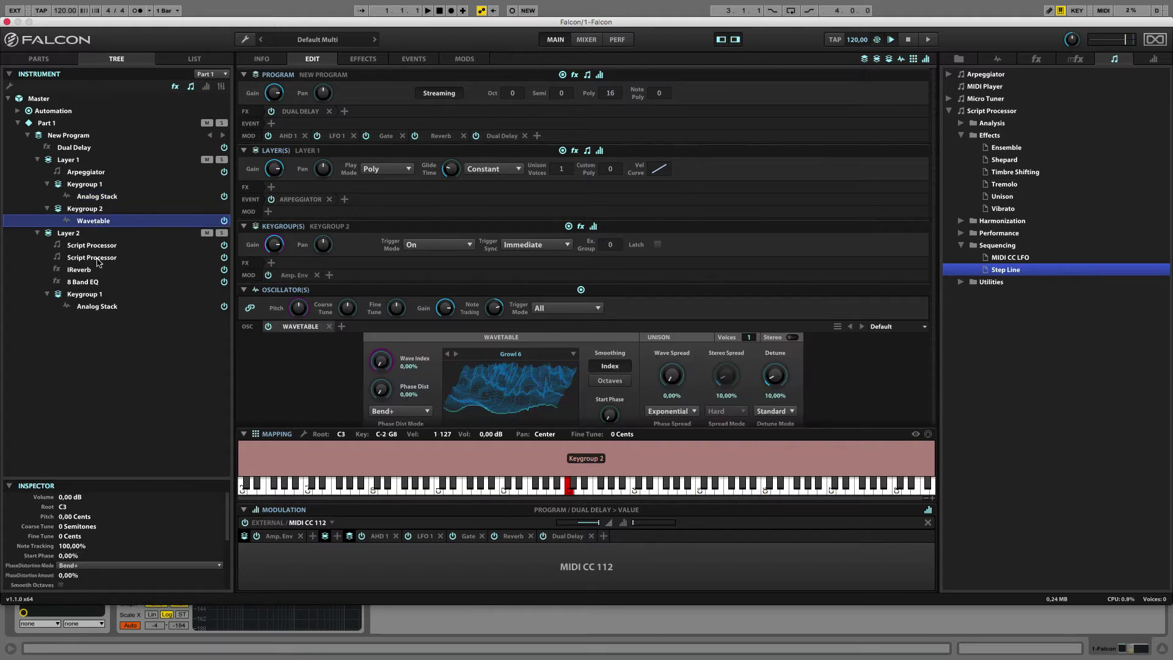
{"action": "left_click", "coordinate": [96, 307]}
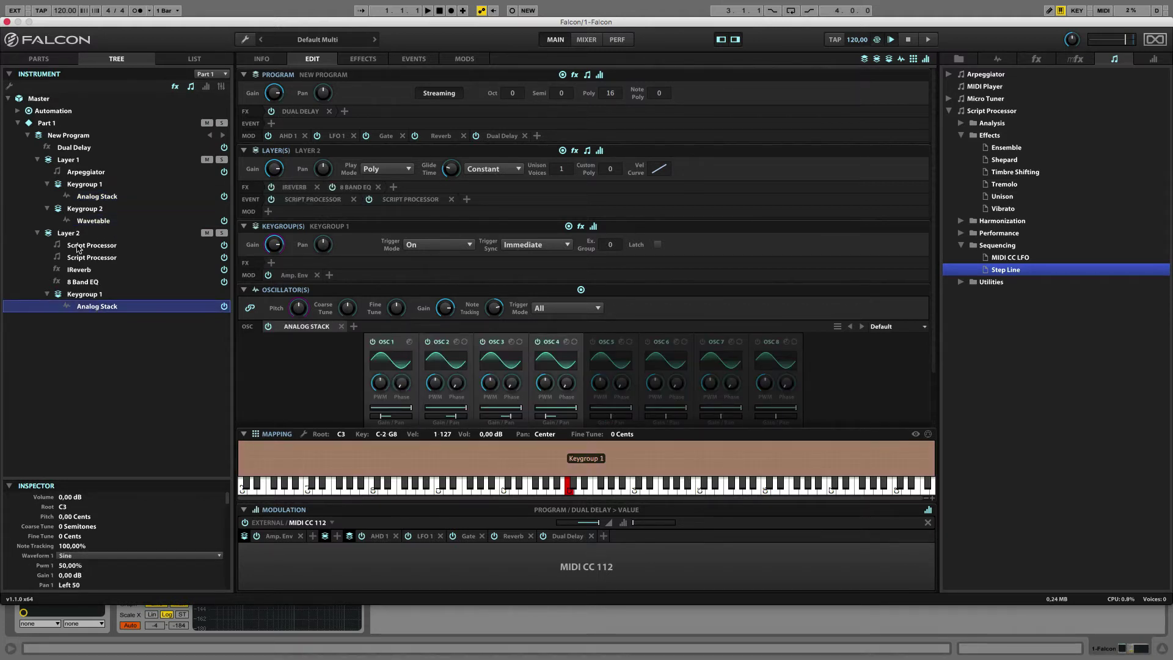
{"action": "scroll", "coordinate": [323, 391], "scroll_direction": "down", "scroll_amount": 3}
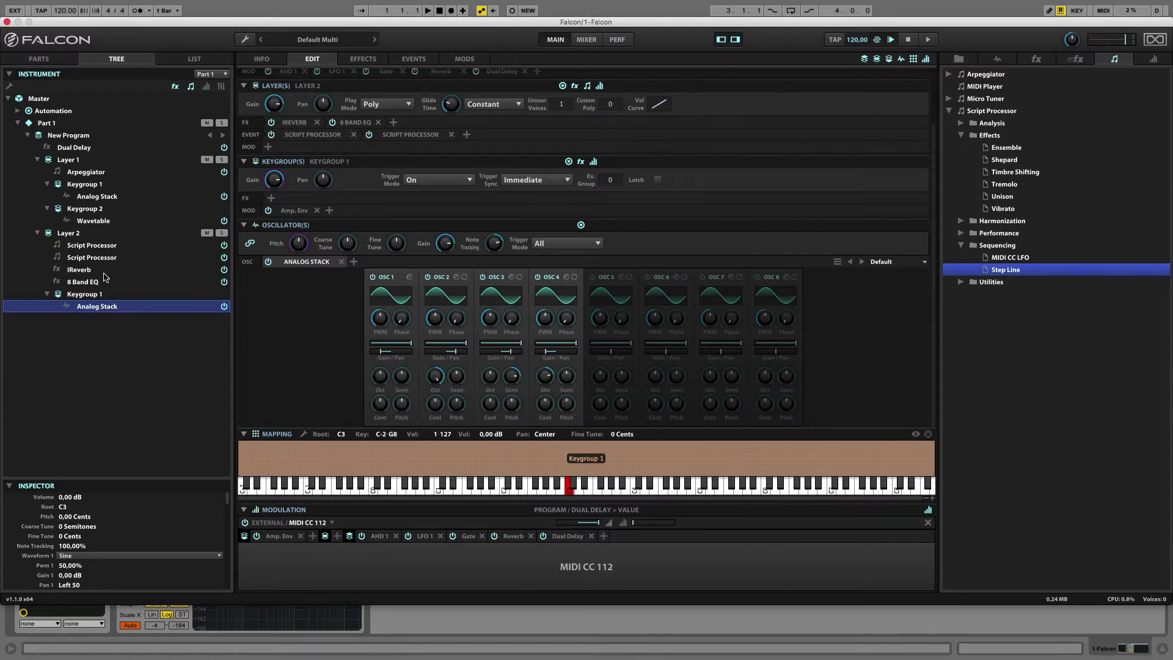
{"action": "left_click", "coordinate": [98, 224]}
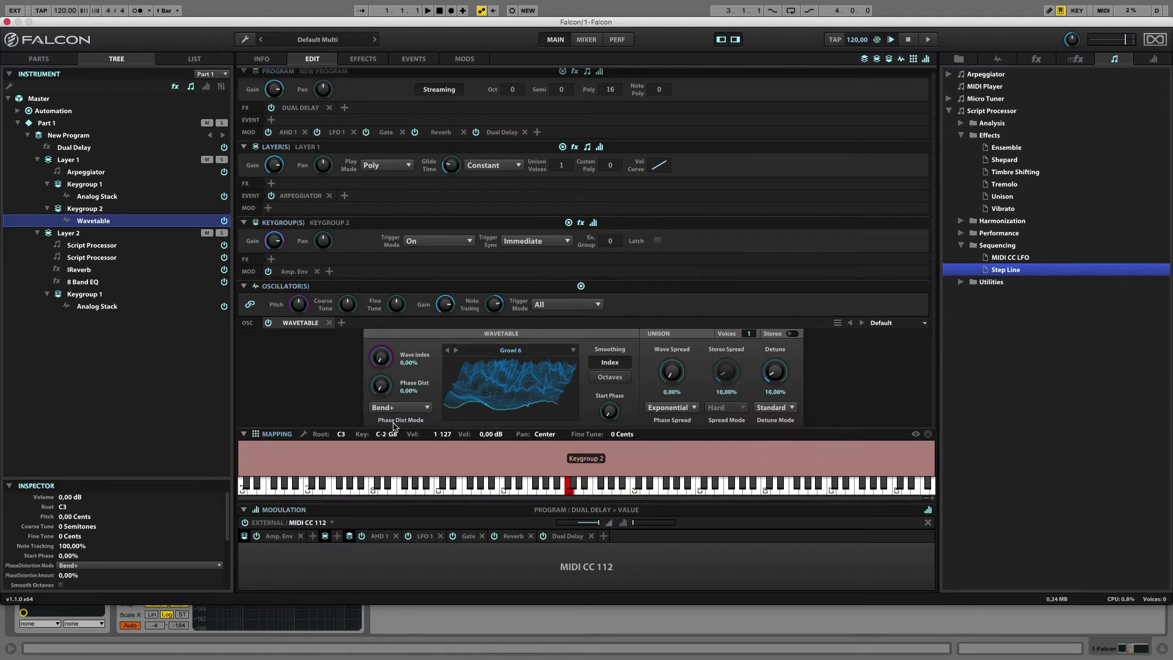
{"action": "left_click", "coordinate": [418, 411]}
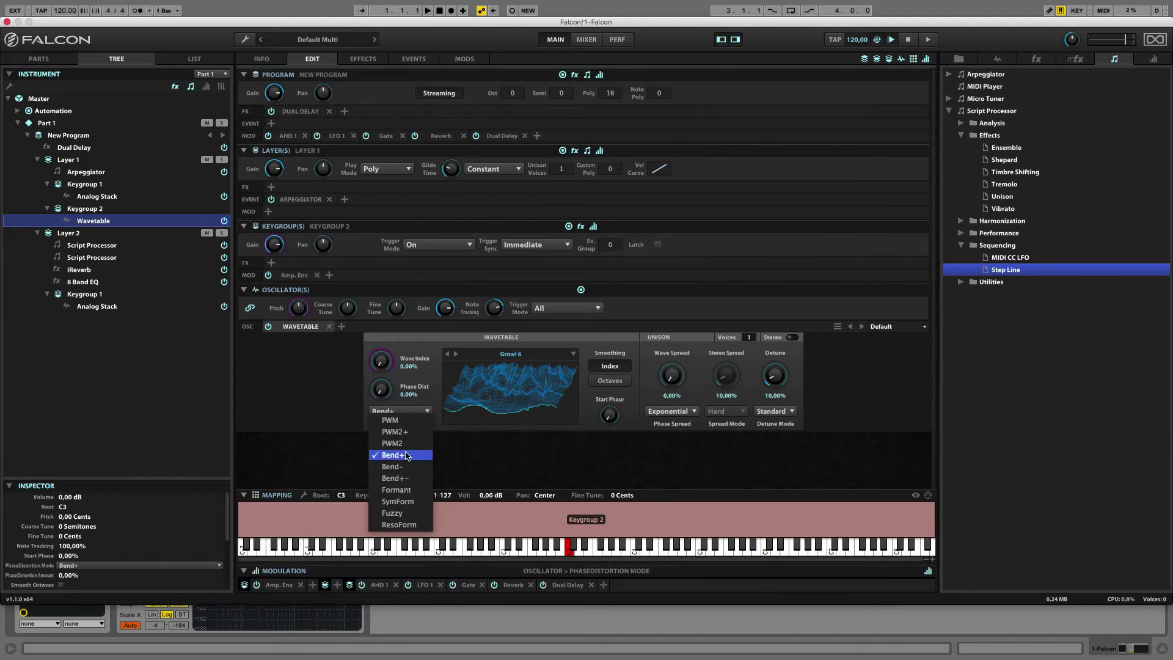
{"action": "left_click", "coordinate": [367, 419]}
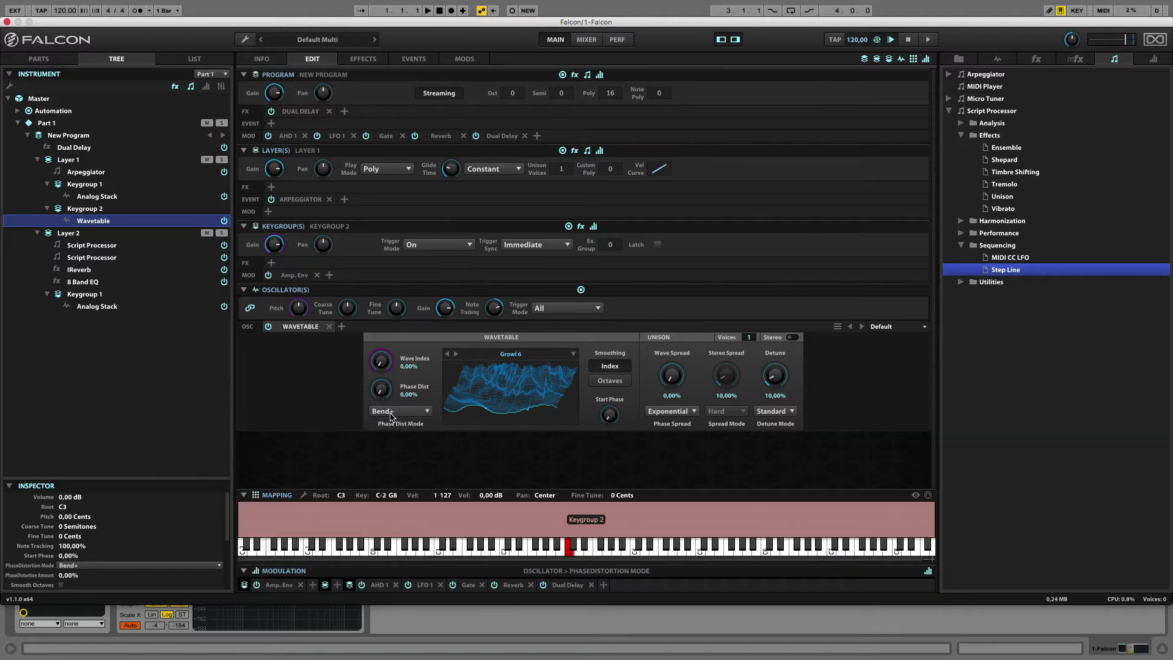
{"action": "right_click", "coordinate": [391, 415]}
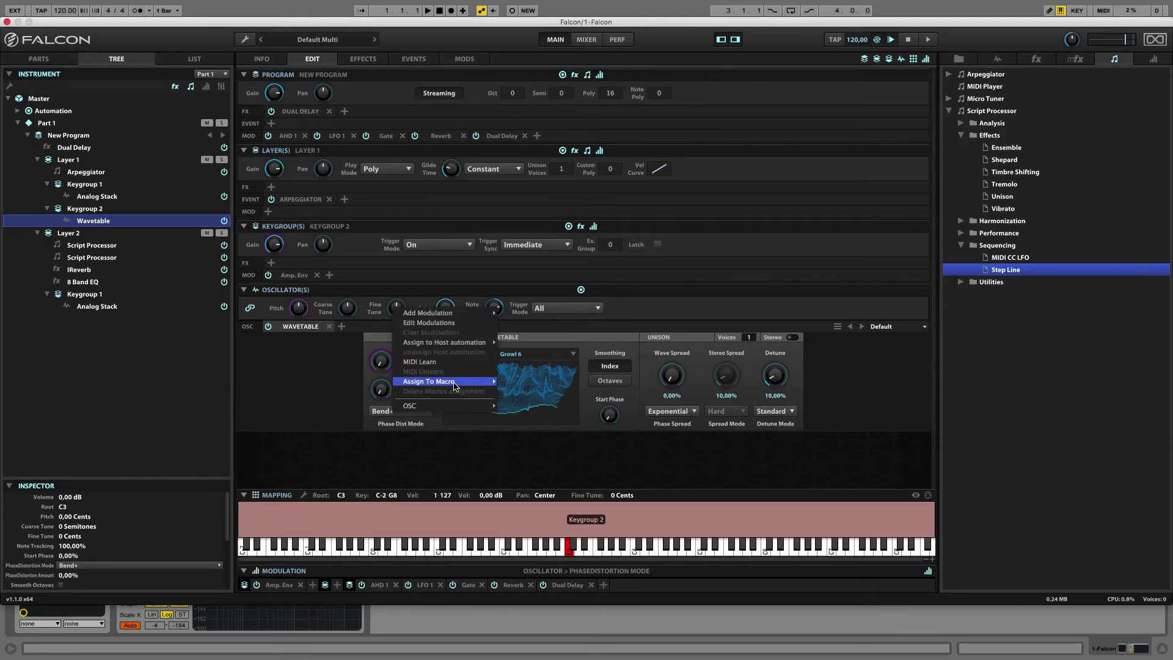
{"action": "mouse_move", "coordinate": [456, 383]}
{"action": "left_click", "coordinate": [517, 383]}
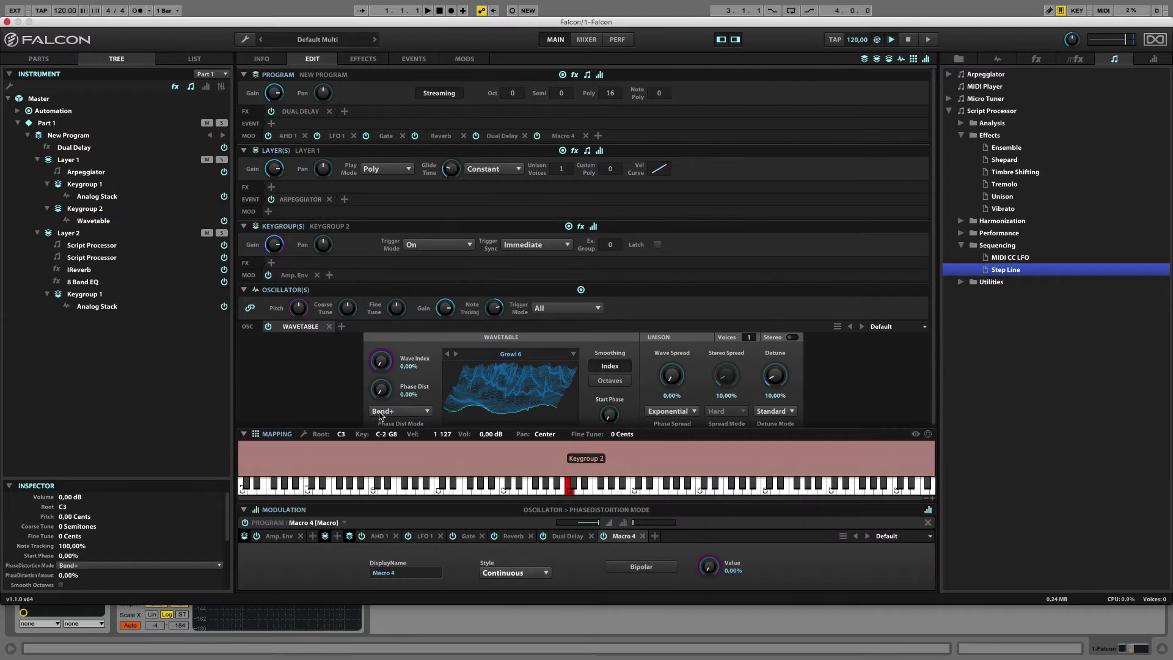
{"action": "left_click", "coordinate": [386, 416]}
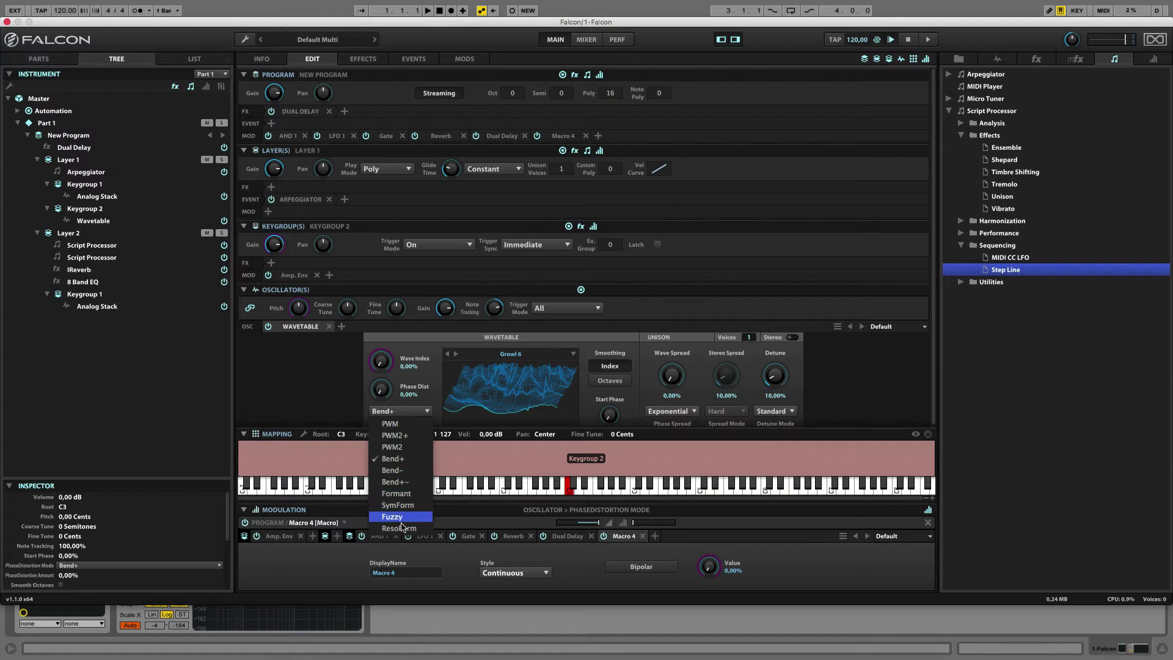
{"action": "left_click", "coordinate": [307, 403]}
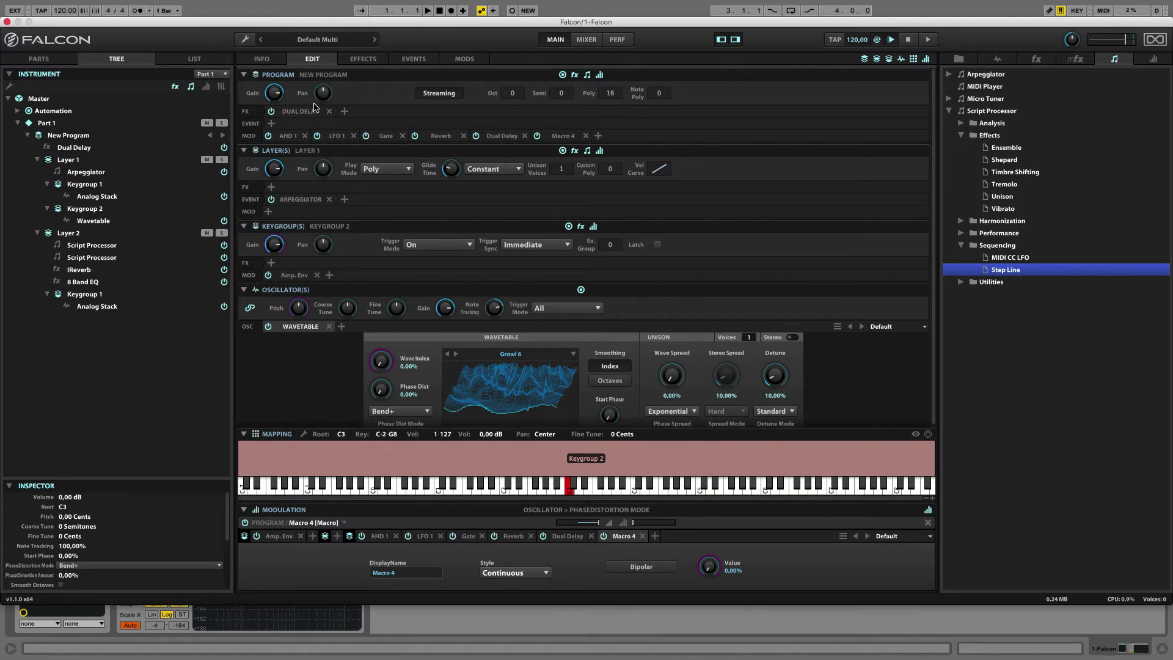
Place the Macro 4 knob beside Dual Delay on the info page, rename it Phase Mod and leave edit mode
{"action": "left_click", "coordinate": [263, 59]}
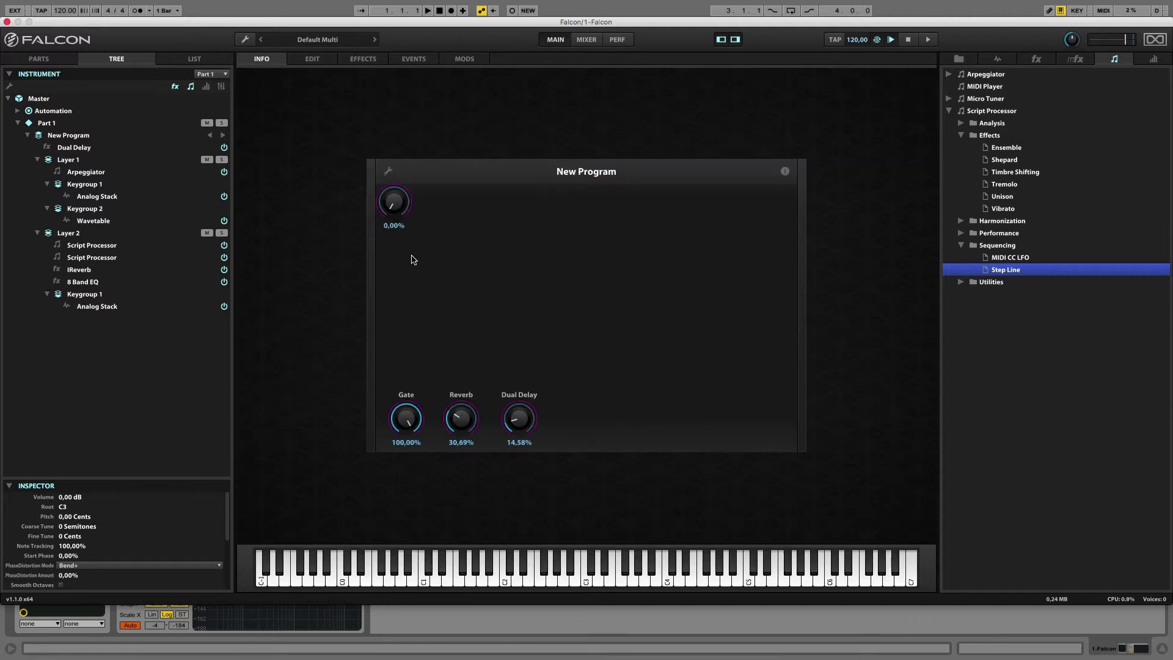
{"action": "left_click", "coordinate": [389, 174]}
{"action": "left_click_drag", "start_coordinate": [394, 205], "coordinate": [576, 422]}
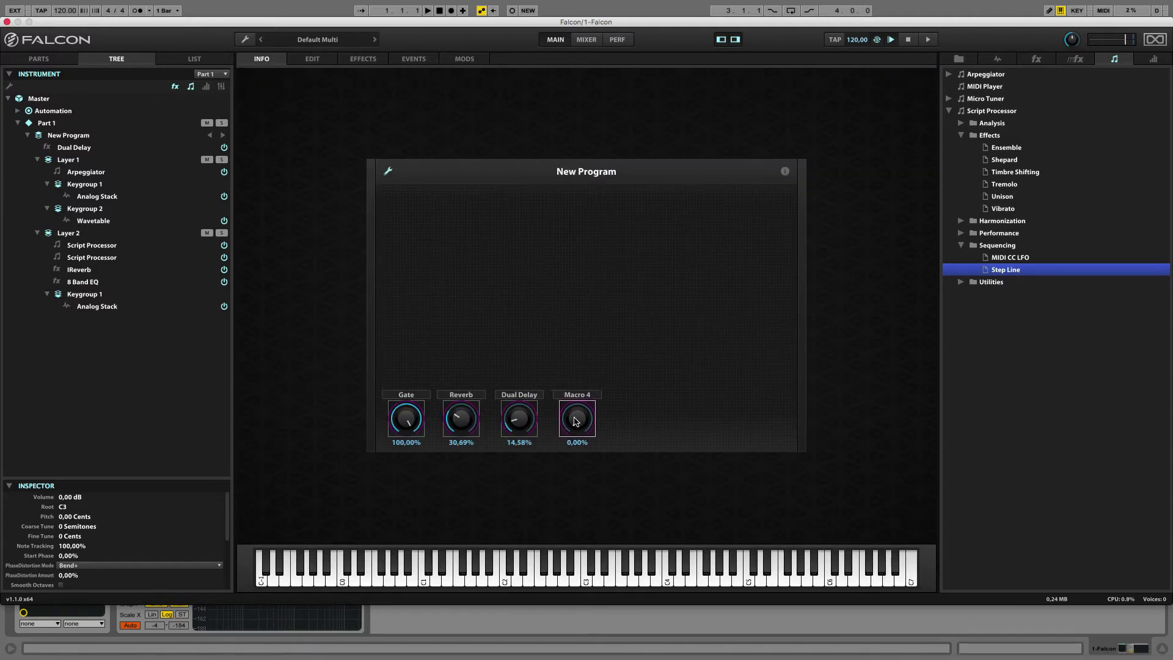
{"action": "double_click", "coordinate": [580, 396]}
{"action": "type", "text": "Phase Mod"}
{"action": "key", "text": "Return"}
{"action": "left_click", "coordinate": [386, 172]}
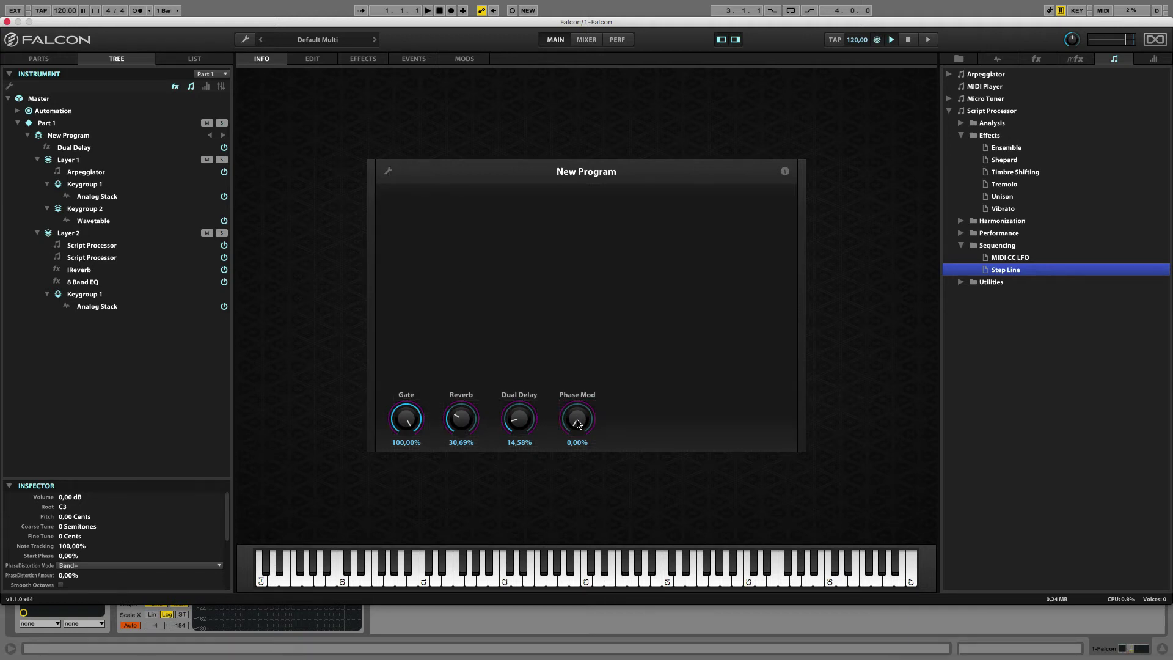
Raise the Phase Mod macro to 80.36% and then 100%, checking the Wavetable's Phase Dist Mode after each change
{"action": "left_click_drag", "start_coordinate": [577, 423], "coordinate": [578, 369]}
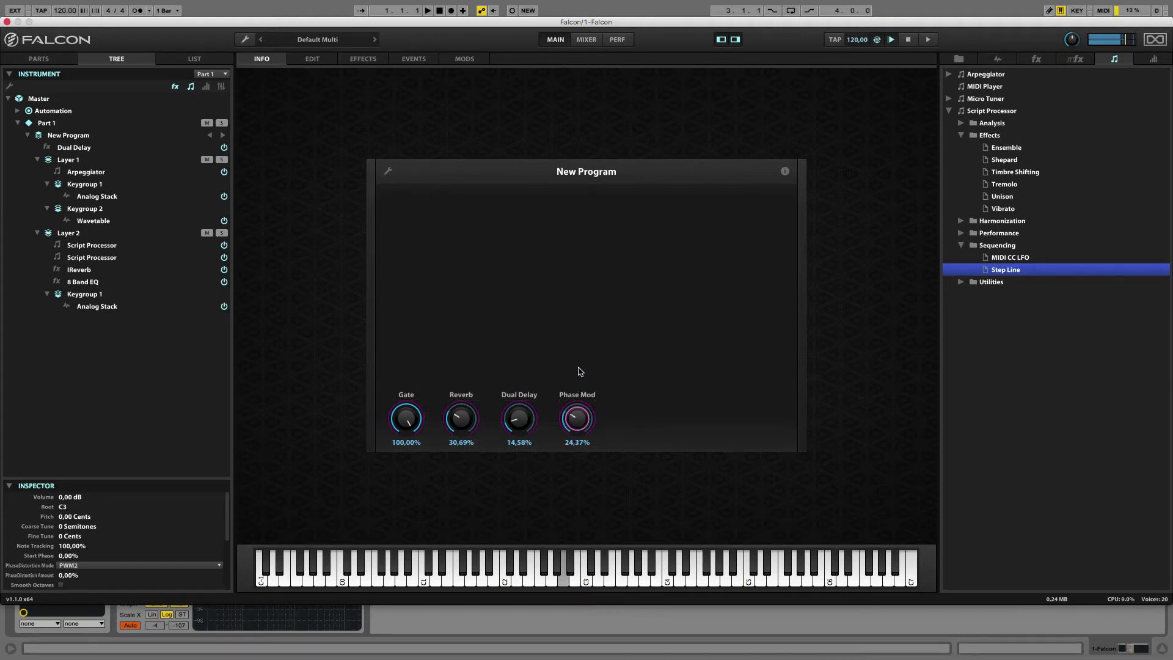
{"action": "left_click_drag", "start_coordinate": [581, 322], "coordinate": [581, 348]}
{"action": "left_click", "coordinate": [313, 59]}
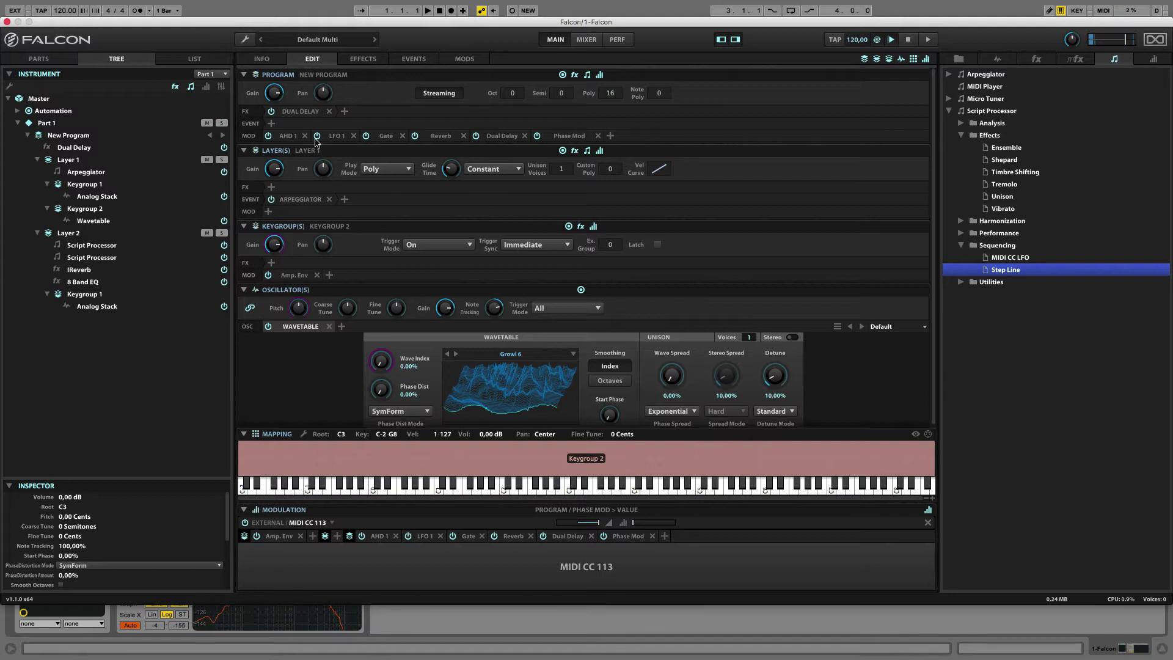
{"action": "left_click", "coordinate": [266, 62]}
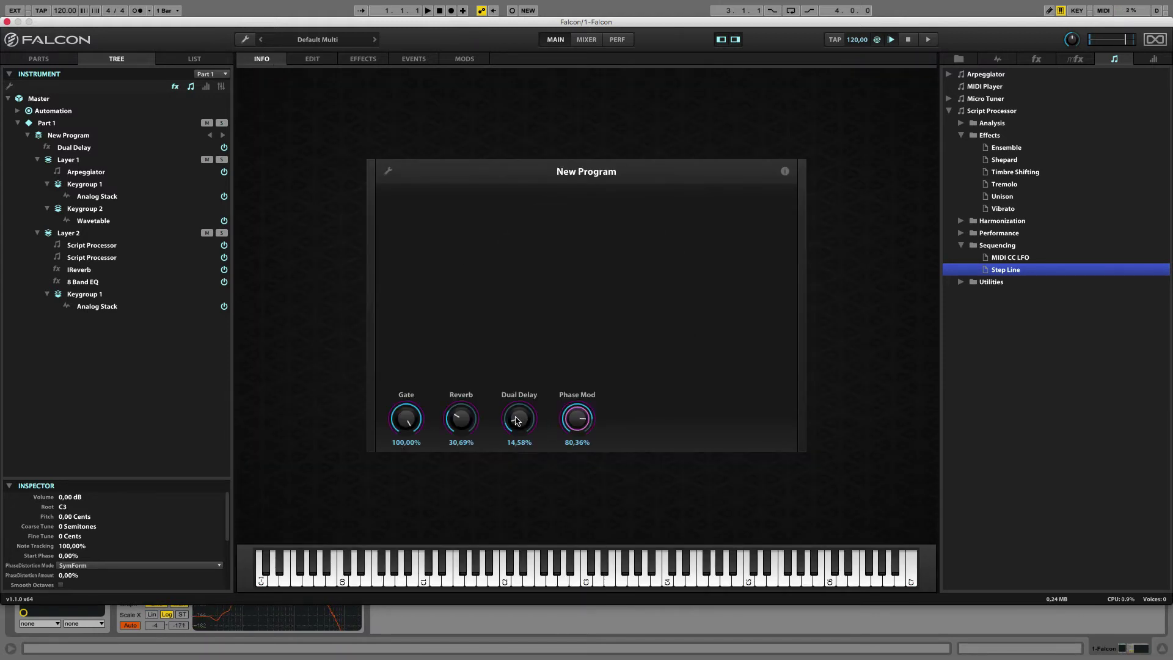
{"action": "left_click_drag", "start_coordinate": [575, 423], "coordinate": [585, 330]}
{"action": "left_click", "coordinate": [312, 59]}
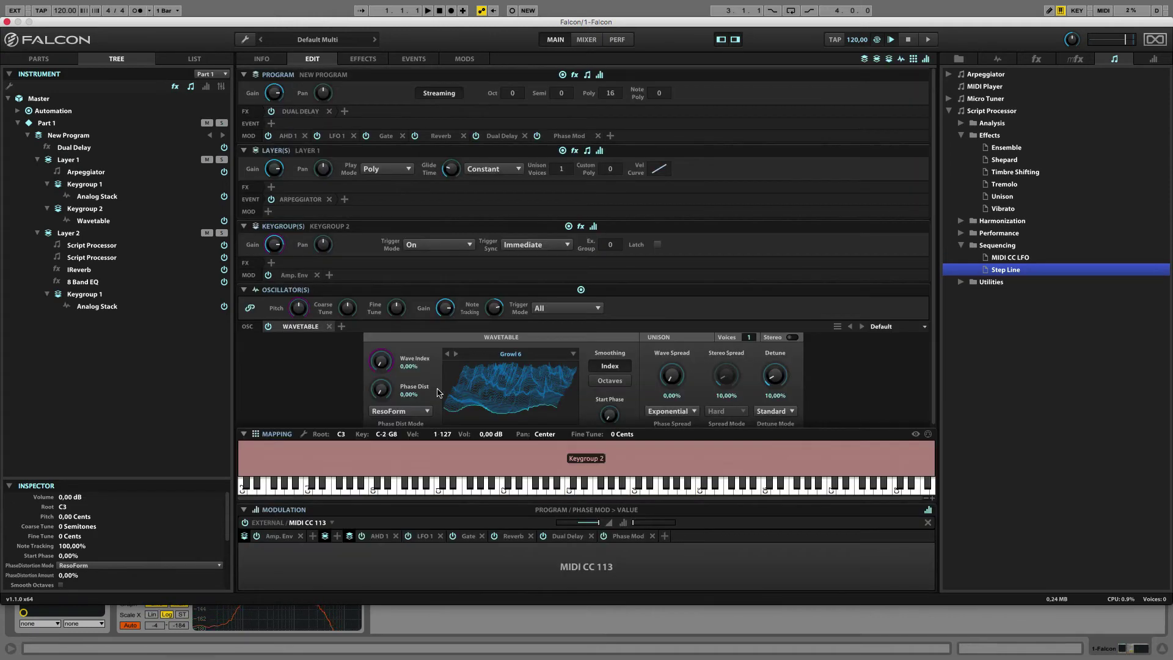
{"action": "left_click", "coordinate": [398, 416]}
{"action": "left_click", "coordinate": [333, 408]}
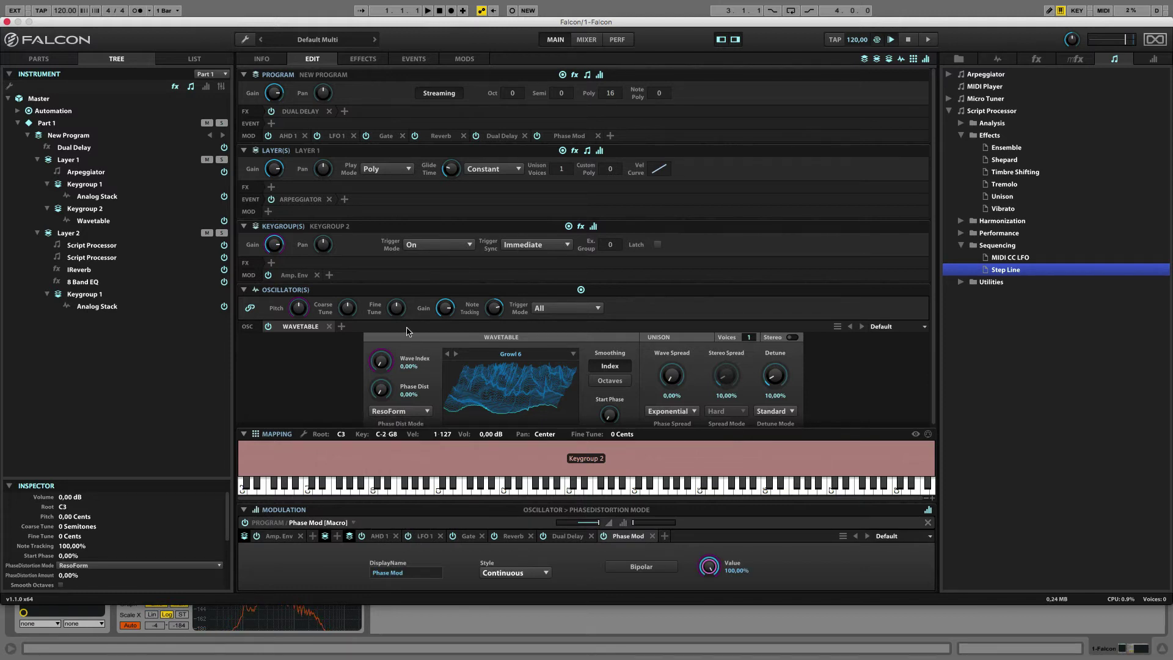
Lower the Phase Mod macro to 30.94%, check the Wavetable's Phase Dist Mode and return to the info page
{"action": "left_click", "coordinate": [272, 60]}
{"action": "left_click_drag", "start_coordinate": [577, 420], "coordinate": [587, 523]}
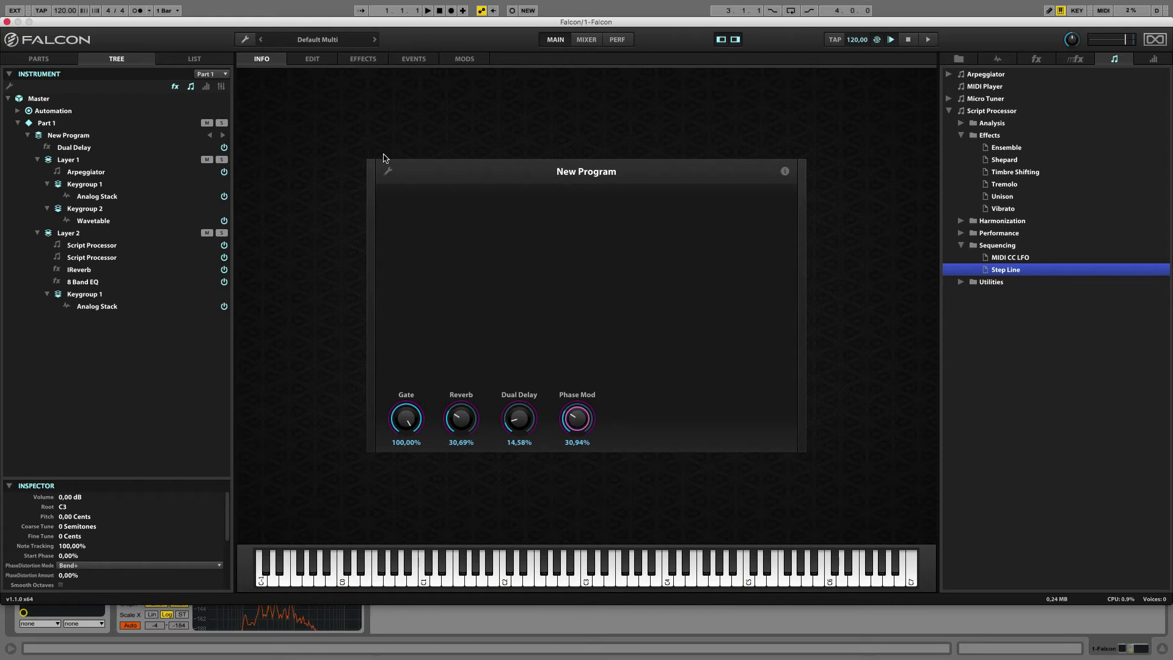
{"action": "left_click", "coordinate": [314, 59]}
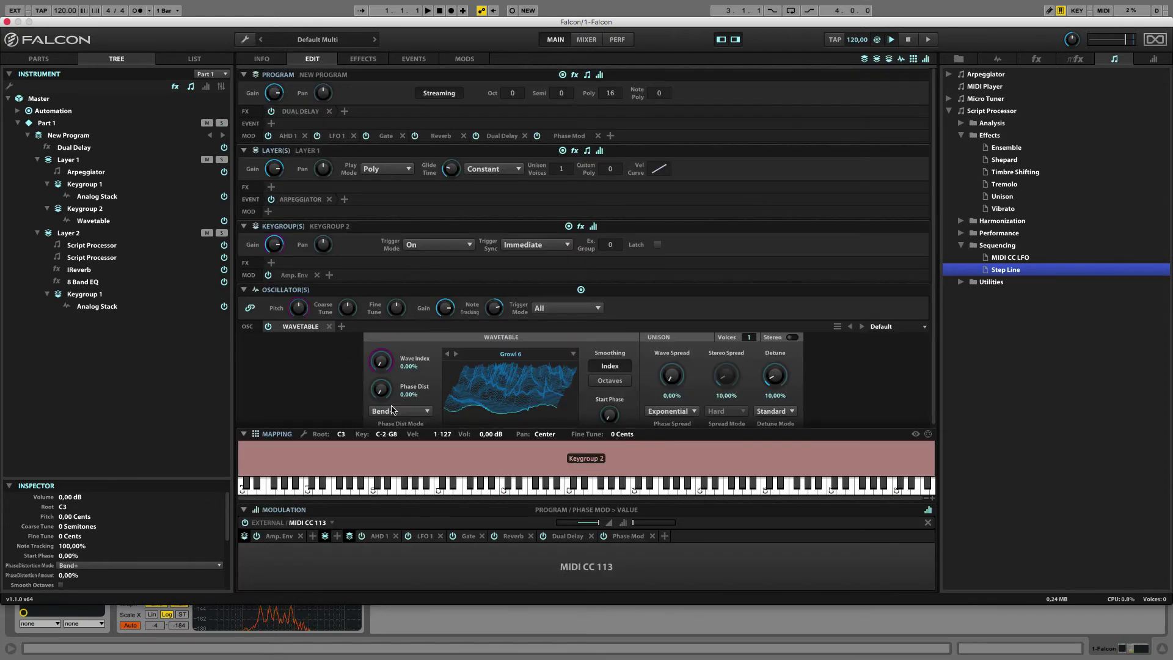
{"action": "left_click", "coordinate": [265, 61]}
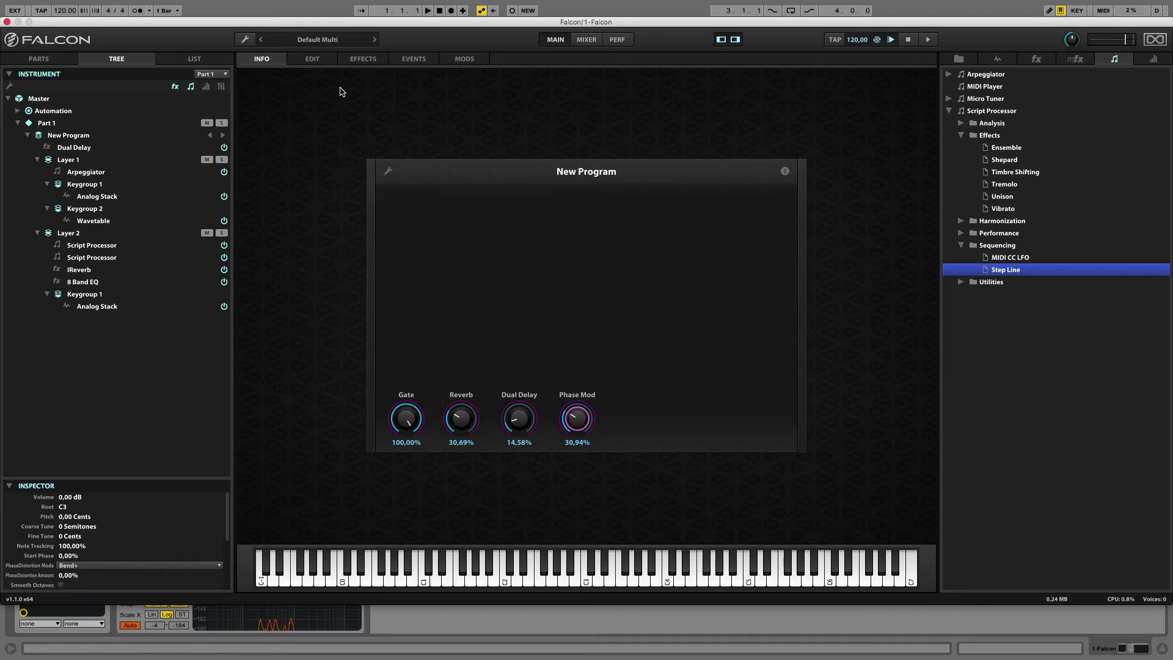
Assign the OSC 2 octave of Layer 2's Analog Stack to a new macro
{"action": "left_click", "coordinate": [325, 64]}
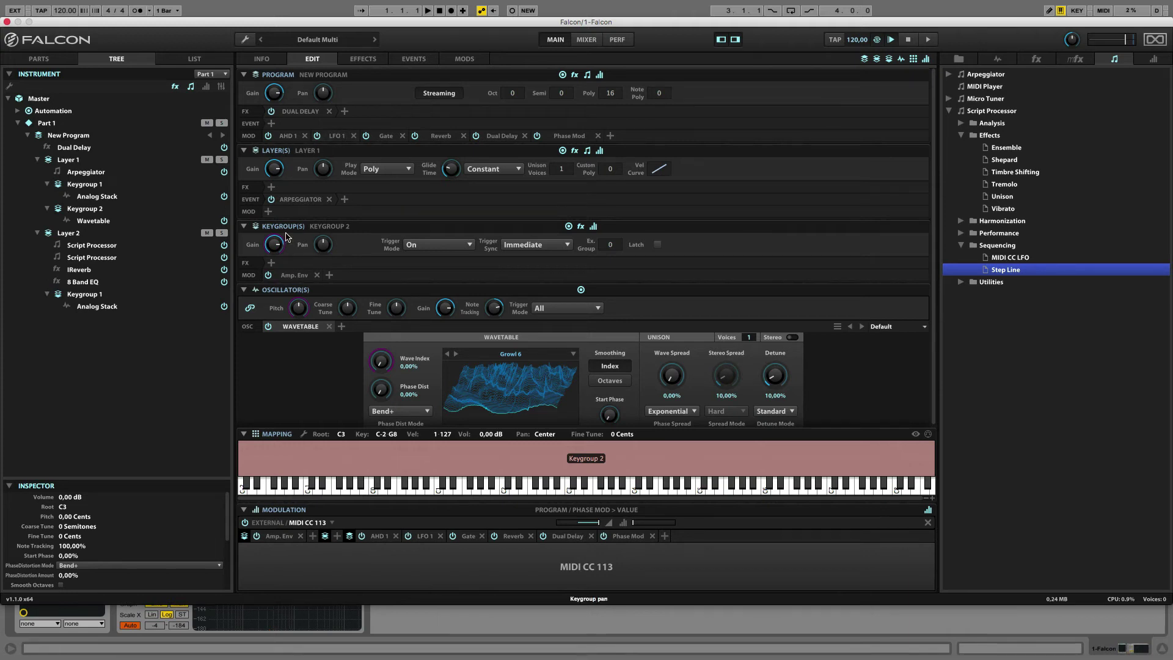
{"action": "left_click", "coordinate": [69, 234]}
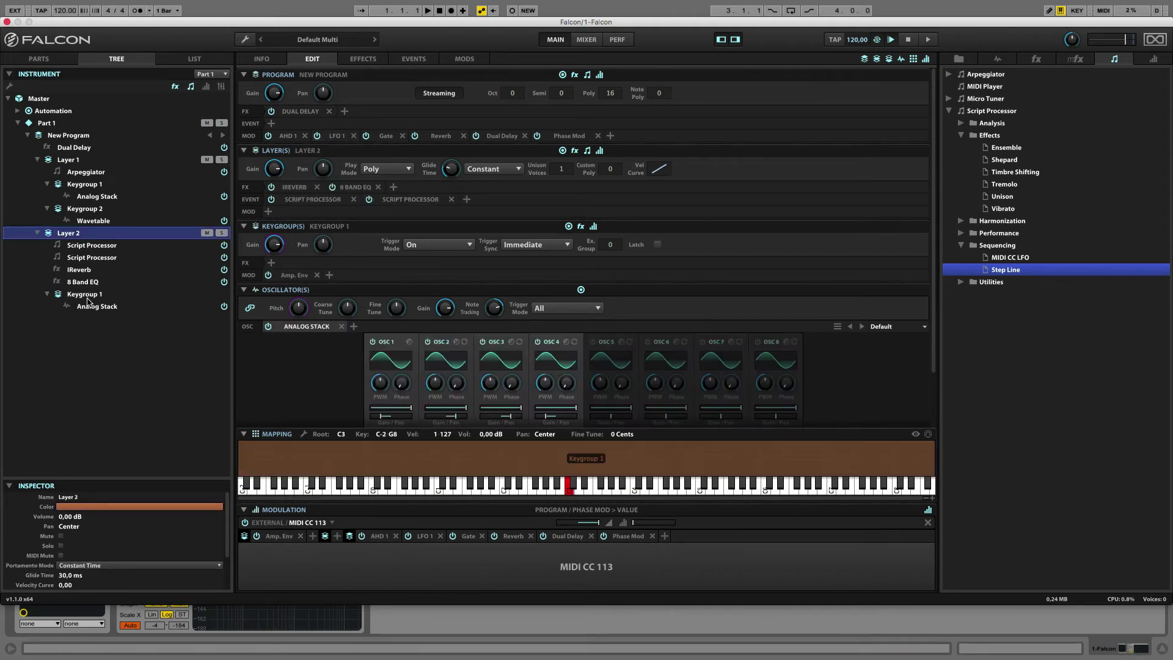
{"action": "left_click", "coordinate": [89, 307]}
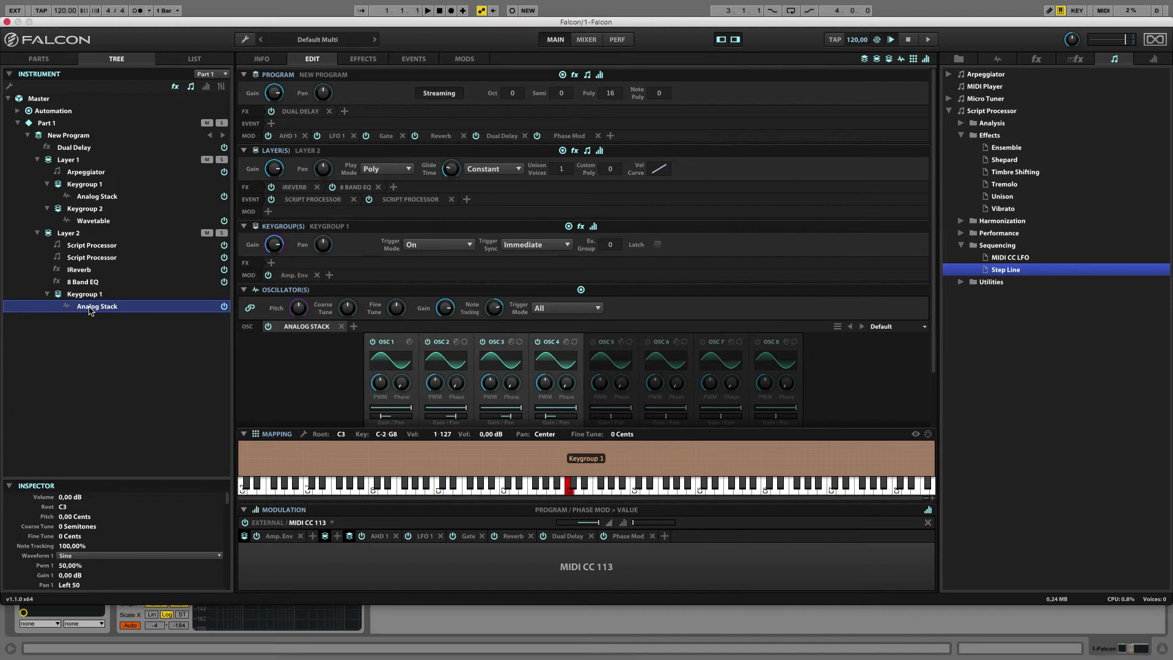
{"action": "scroll", "coordinate": [314, 379], "scroll_direction": "down", "scroll_amount": 3}
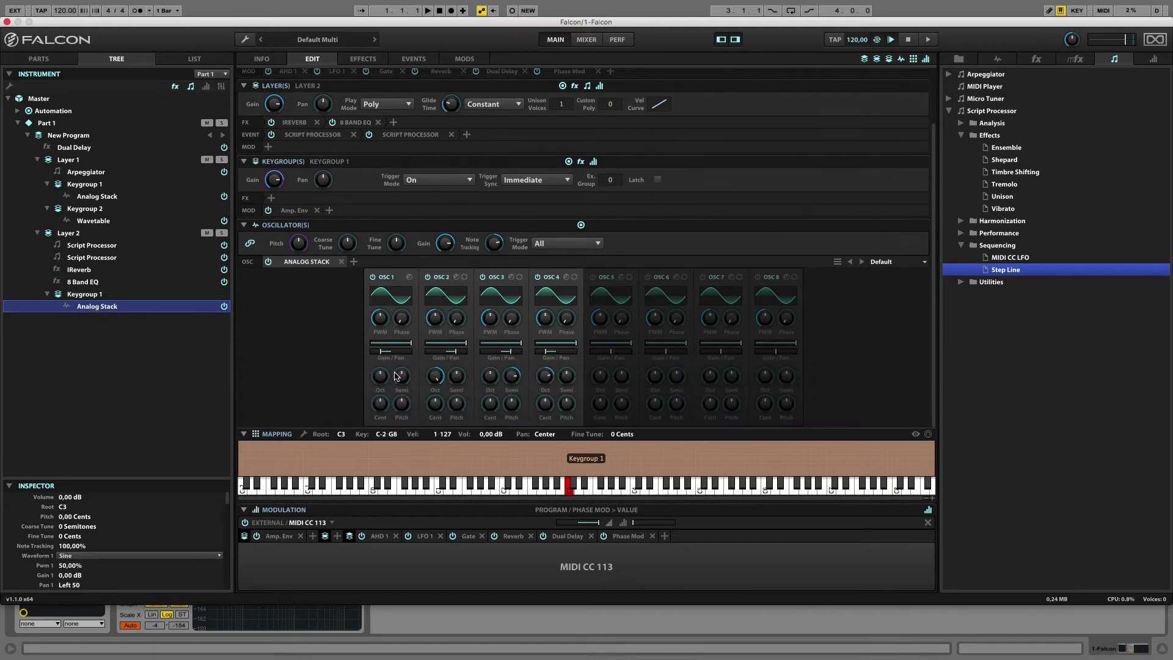
{"action": "mouse_move", "coordinate": [436, 383]}
{"action": "right_click", "coordinate": [436, 380]}
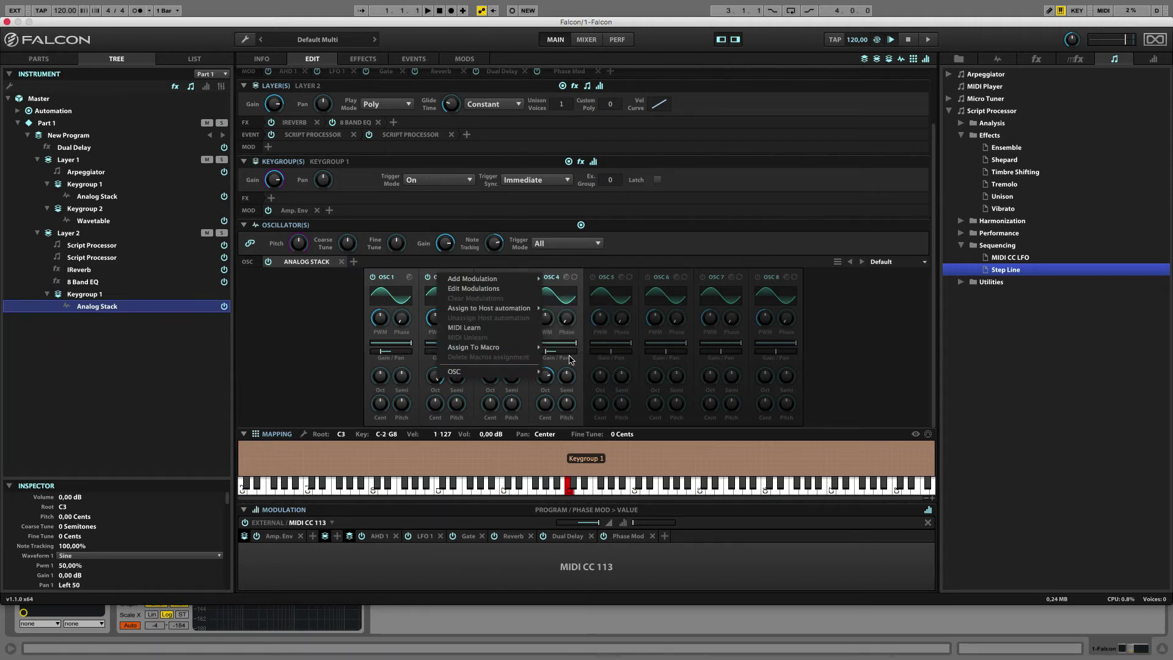
{"action": "left_click", "coordinate": [553, 348]}
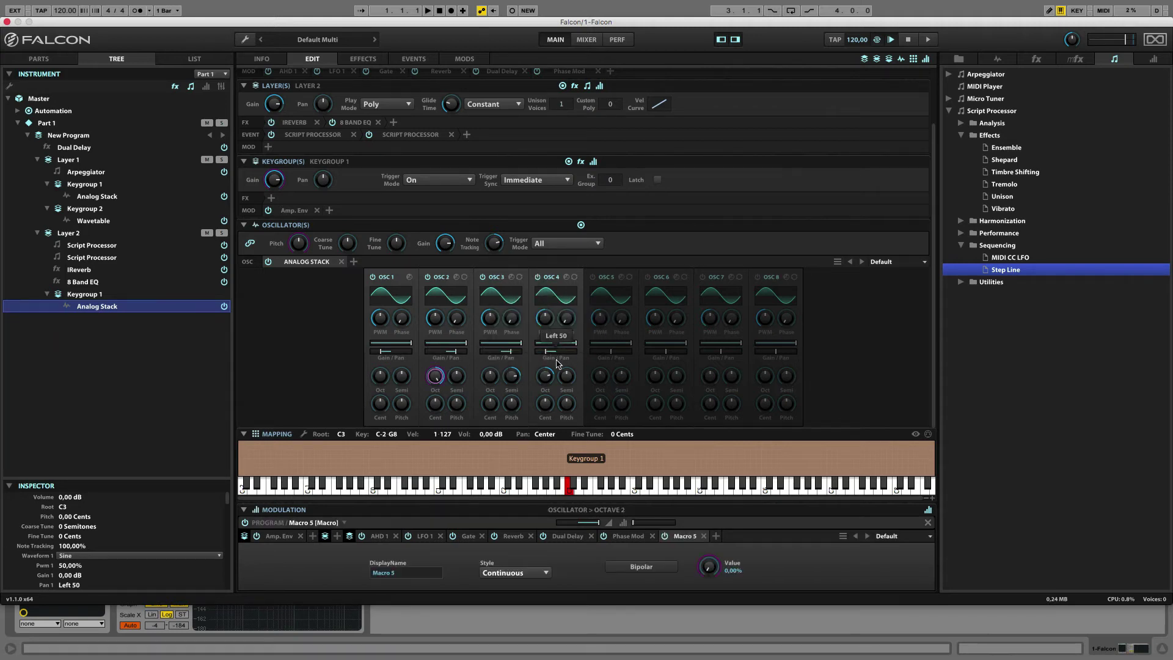
Place the Macro 5 knob beside Phase Mod on the info page, rename it Osc Oct and leave edit mode
{"action": "left_click", "coordinate": [257, 61]}
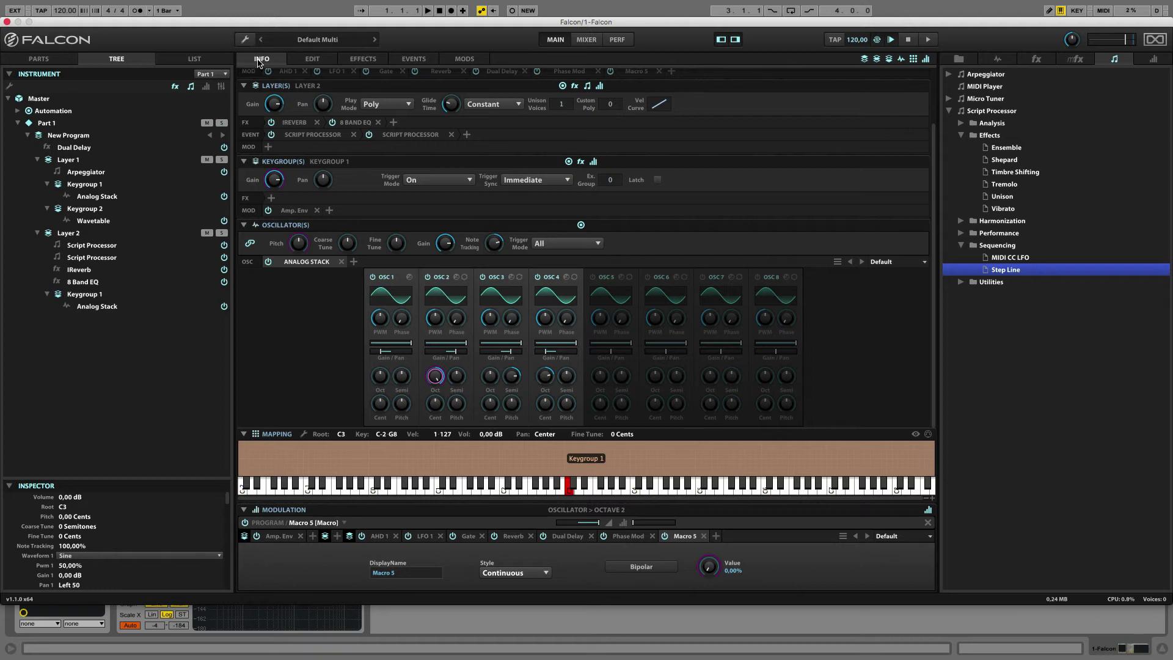
{"action": "left_click", "coordinate": [387, 171]}
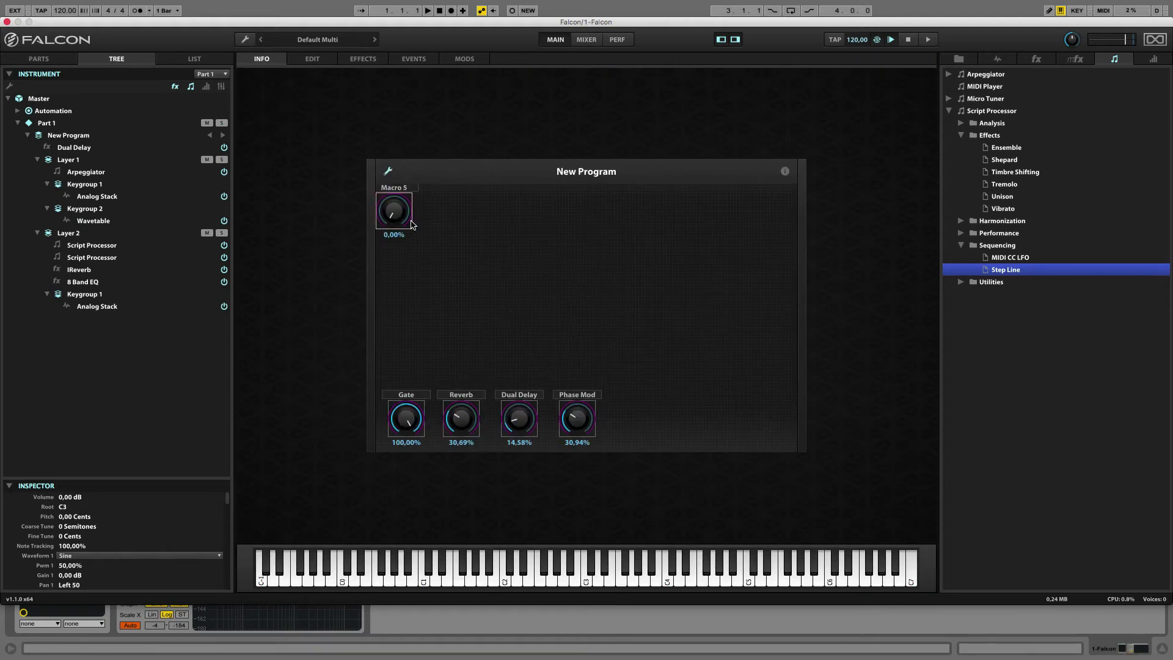
{"action": "left_click_drag", "start_coordinate": [394, 202], "coordinate": [636, 419]}
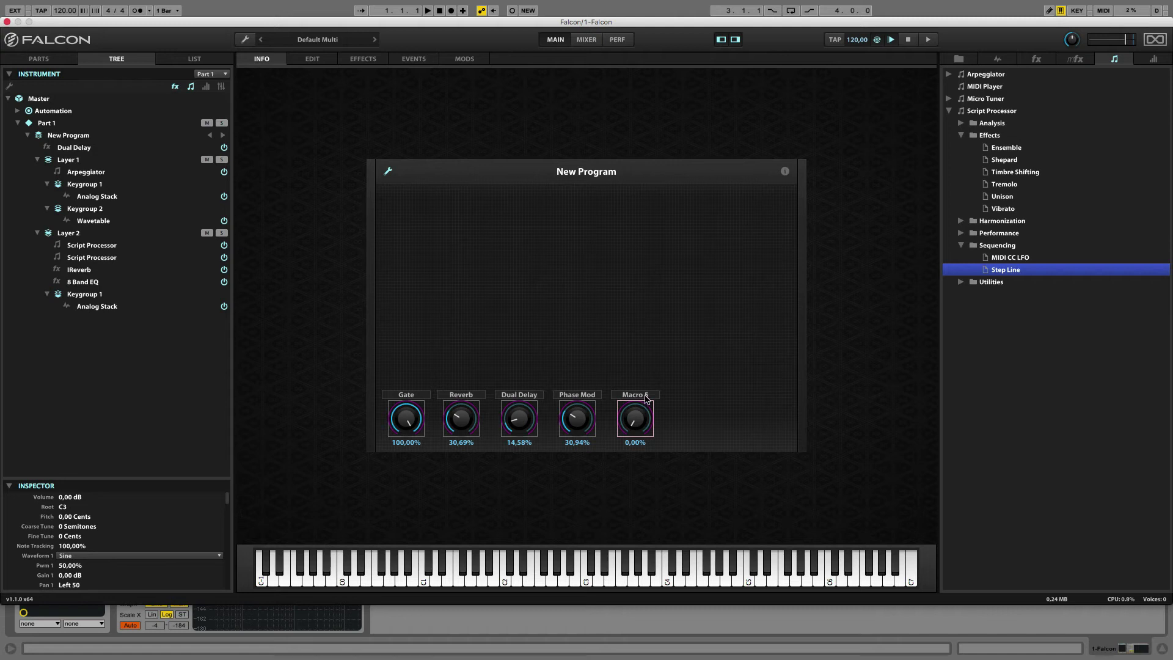
{"action": "double_click", "coordinate": [646, 396]}
{"action": "type", "text": "Osc Oct"}
{"action": "key", "text": "Return"}
{"action": "left_click", "coordinate": [387, 171]}
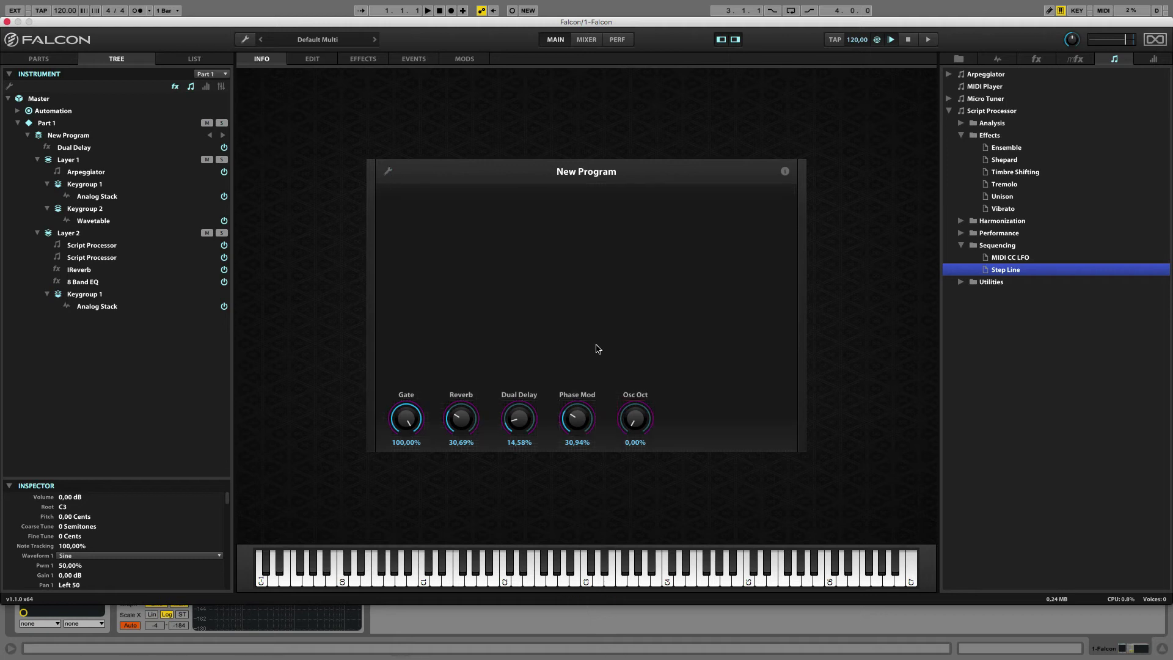
Raise the Osc Oct macro to 98.79%, then lower it to 0%, checking the Analog Stack's OSC 2 octave after each change
{"action": "left_click_drag", "start_coordinate": [639, 423], "coordinate": [658, 481]}
{"action": "left_click_drag", "start_coordinate": [654, 431], "coordinate": [648, 272]}
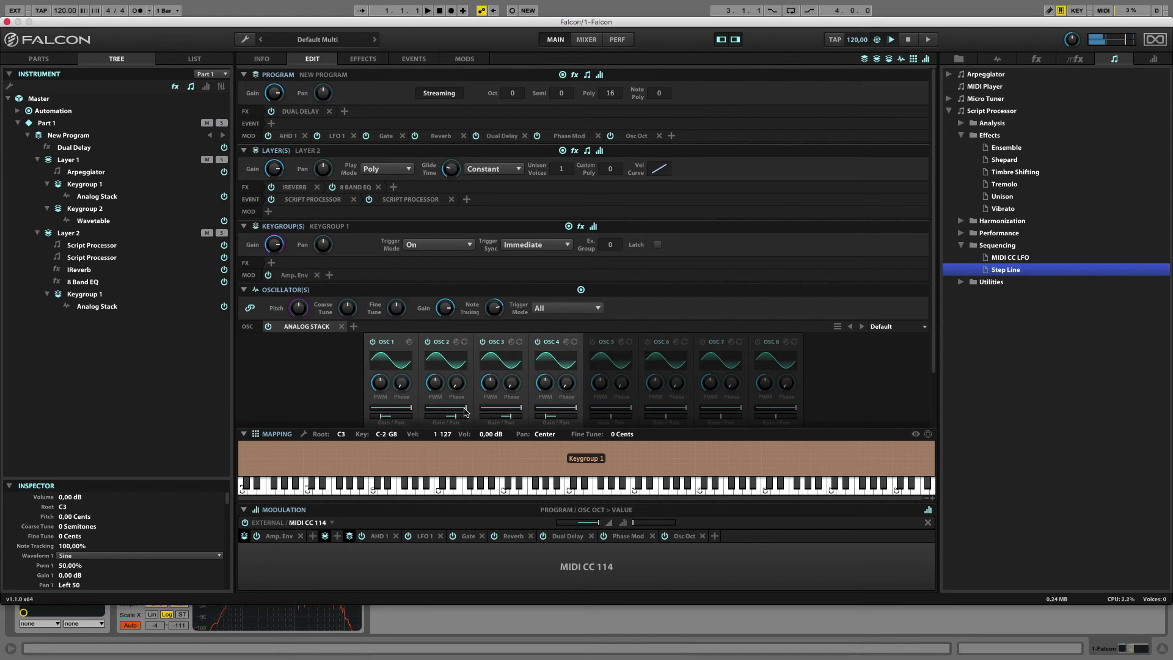
{"action": "scroll", "coordinate": [335, 285], "scroll_direction": "down", "scroll_amount": 3}
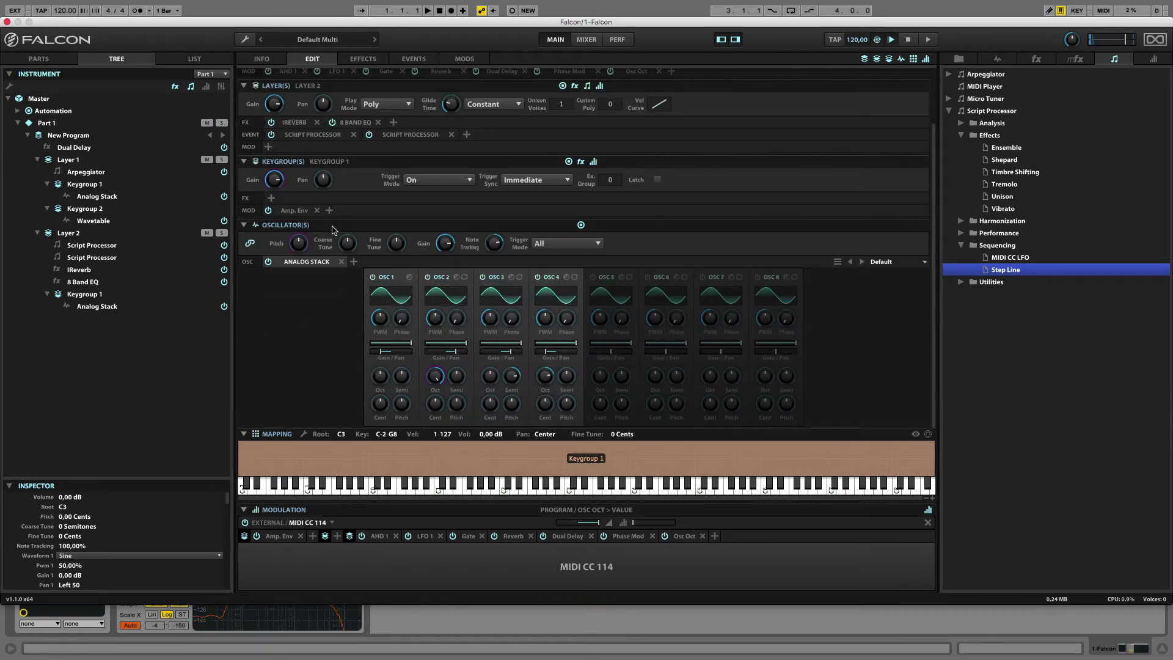
{"action": "left_click", "coordinate": [269, 60]}
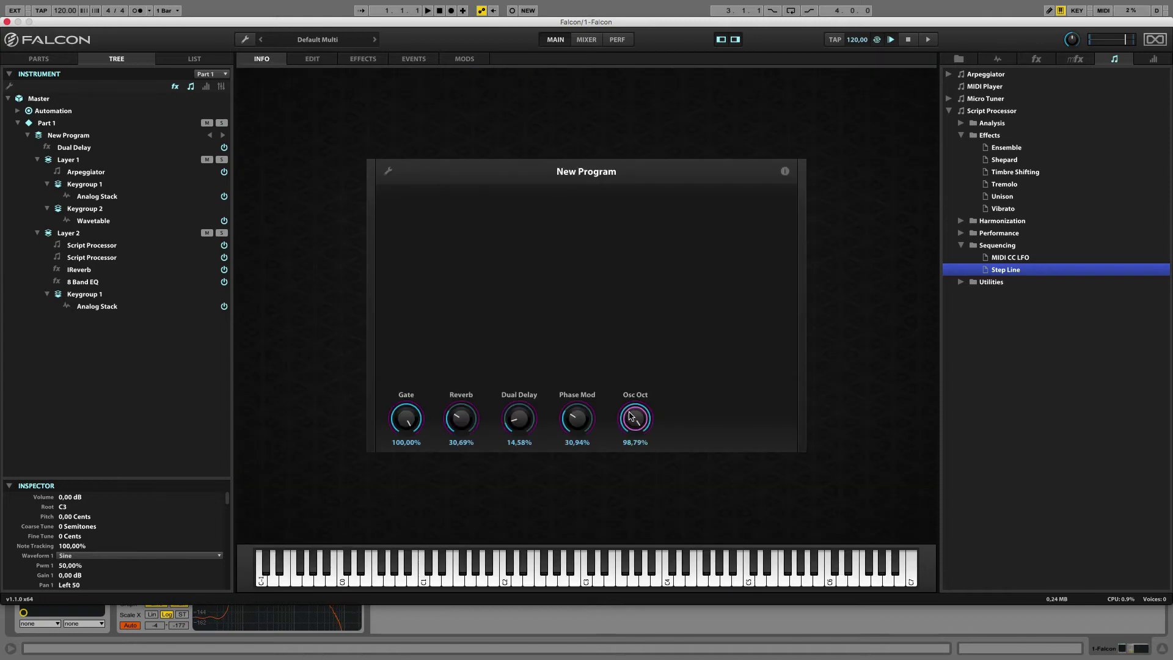
{"action": "left_click", "coordinate": [329, 59]}
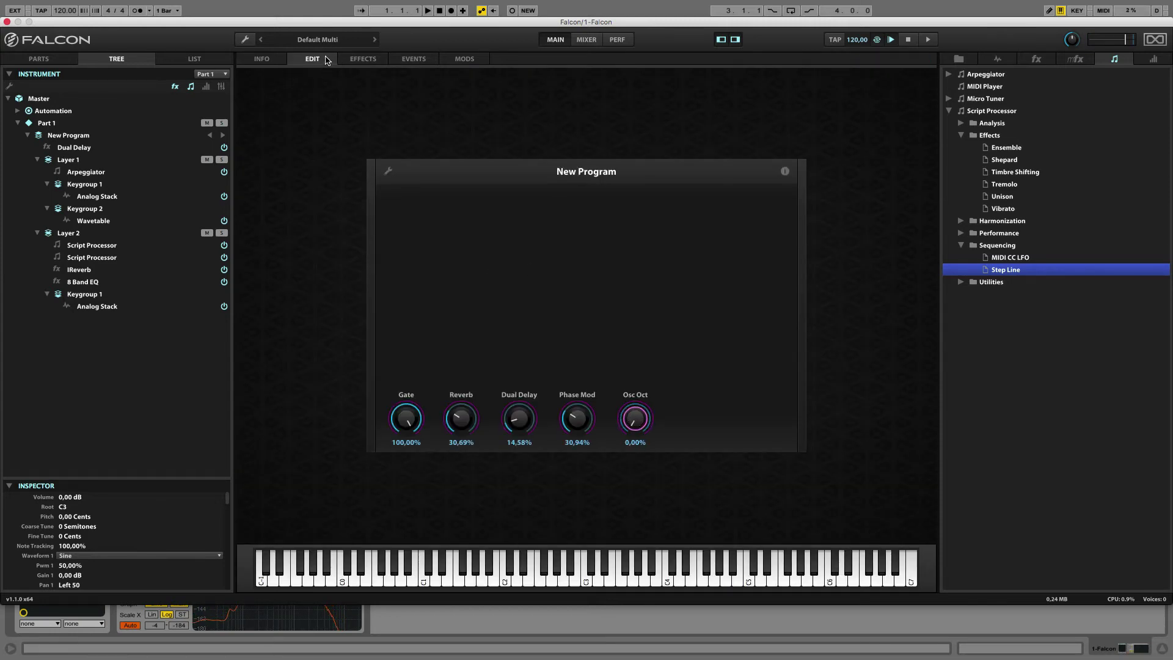
{"action": "scroll", "coordinate": [336, 370], "scroll_direction": "down", "scroll_amount": 3}
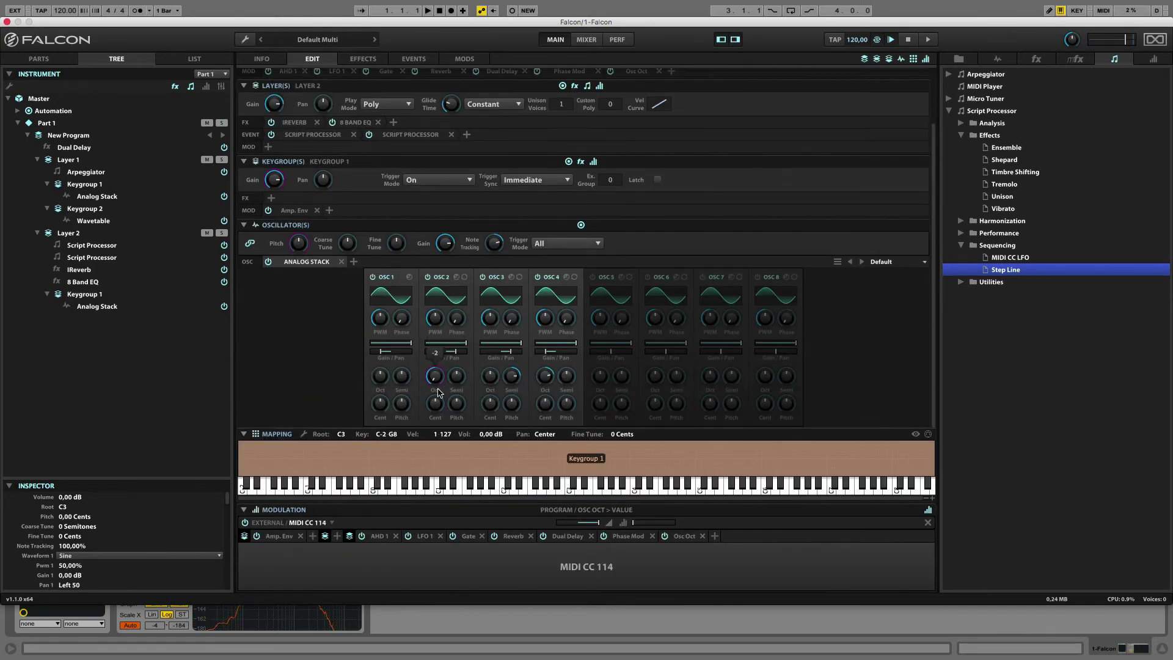
Set the Osc Oct macro to 100% and check the OSC 2 octave in the Analog Stack
{"action": "left_click", "coordinate": [261, 59]}
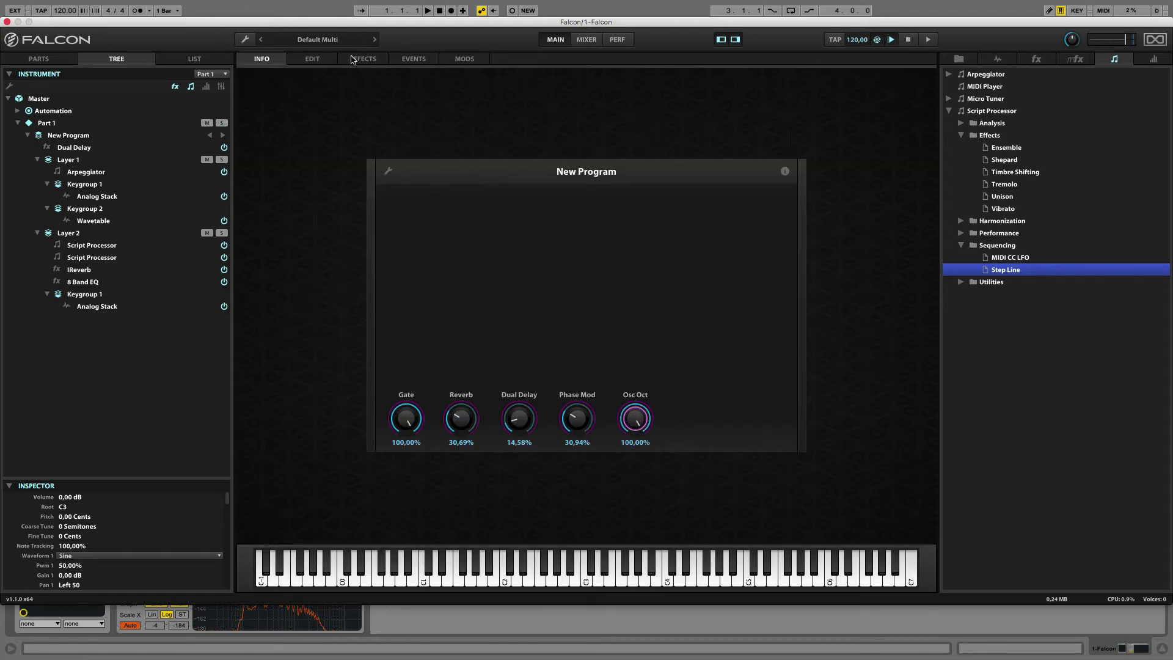
{"action": "left_click", "coordinate": [312, 59]}
{"action": "scroll", "coordinate": [310, 360], "scroll_direction": "down", "scroll_amount": 3}
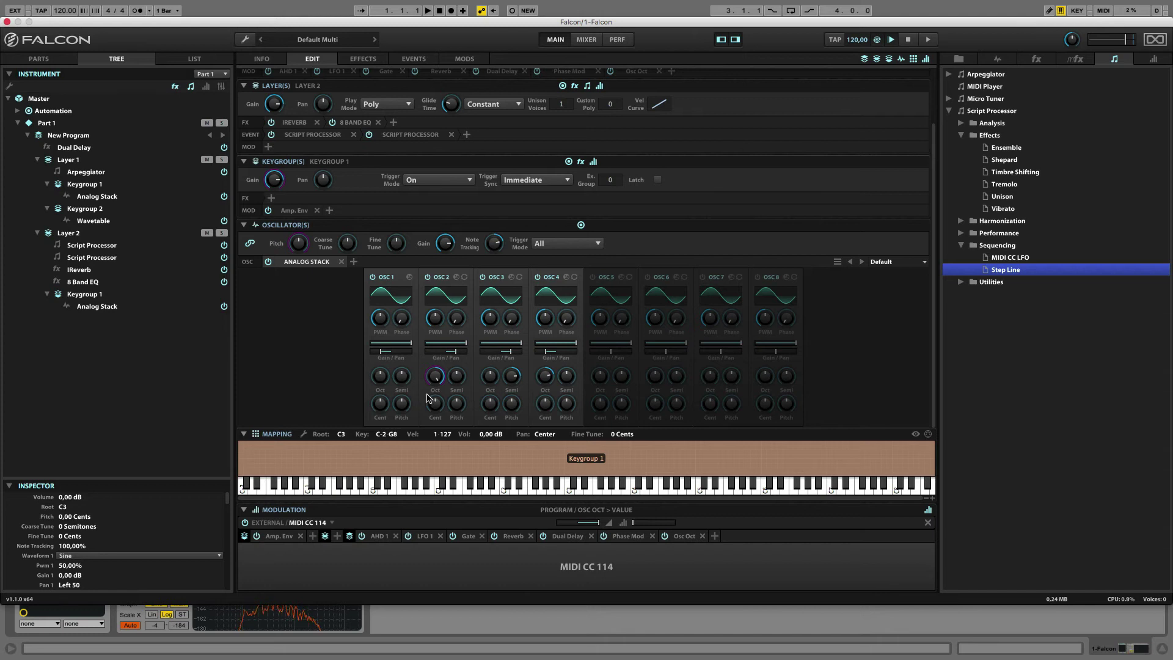
{"action": "mouse_move", "coordinate": [436, 384]}
Try out the Step Length of Layer 1's Arpeggiator and assign it to a new macro
{"action": "left_click", "coordinate": [84, 176]}
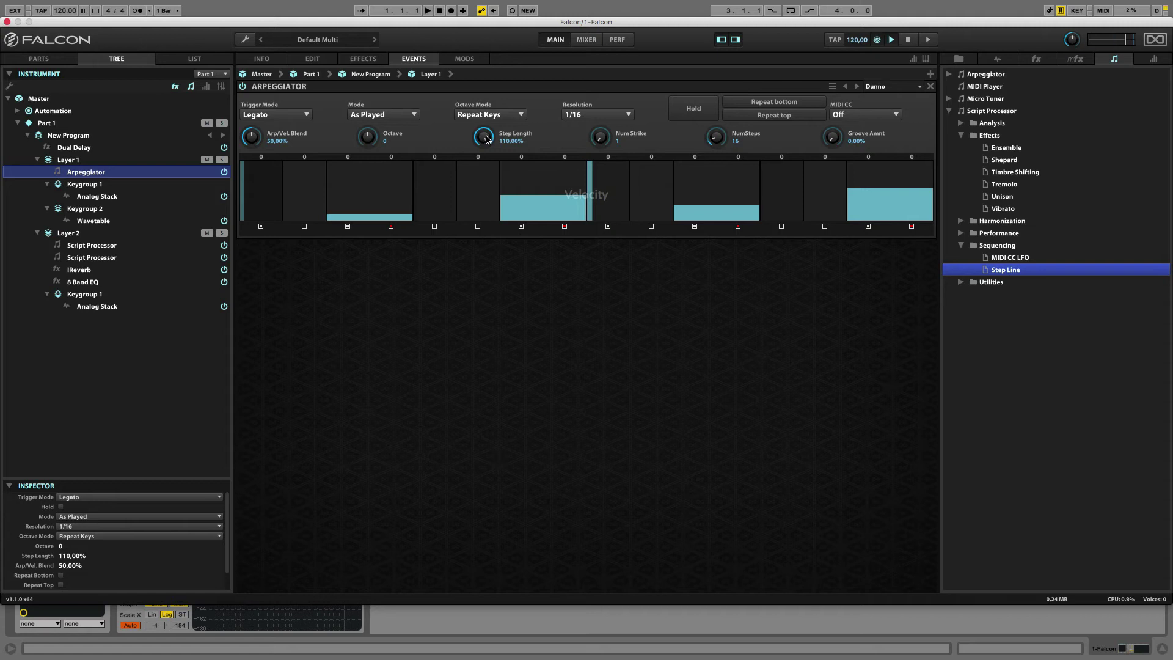
{"action": "left_click_drag", "start_coordinate": [487, 140], "coordinate": [517, 106]}
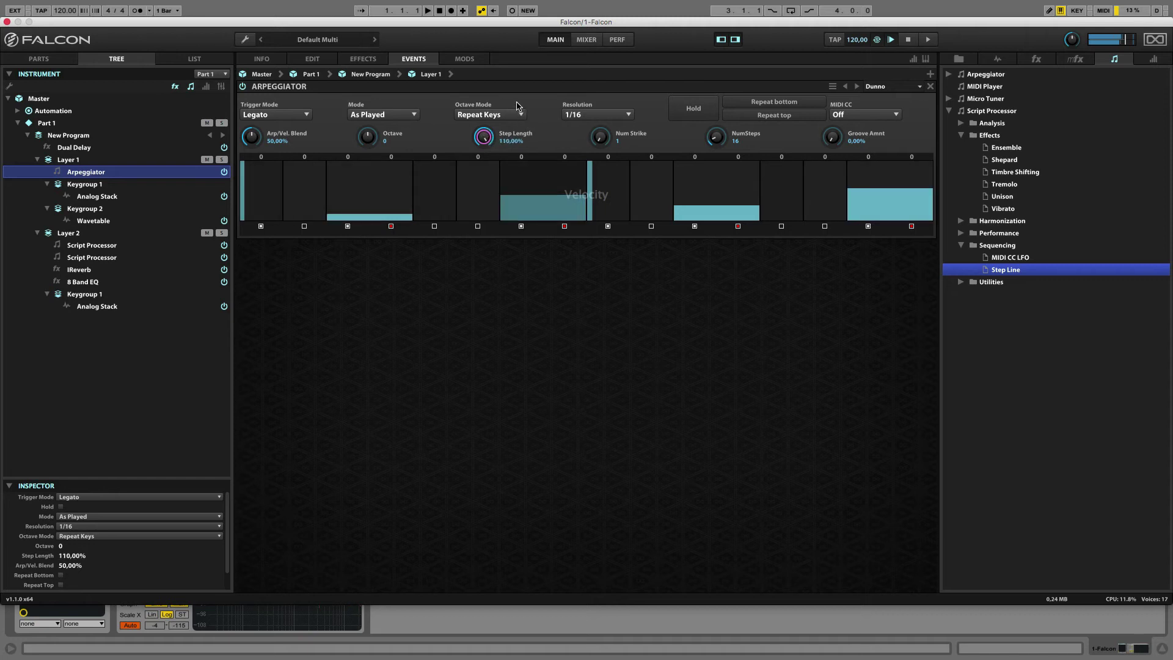
{"action": "right_click", "coordinate": [486, 137]}
{"action": "mouse_move", "coordinate": [533, 214]}
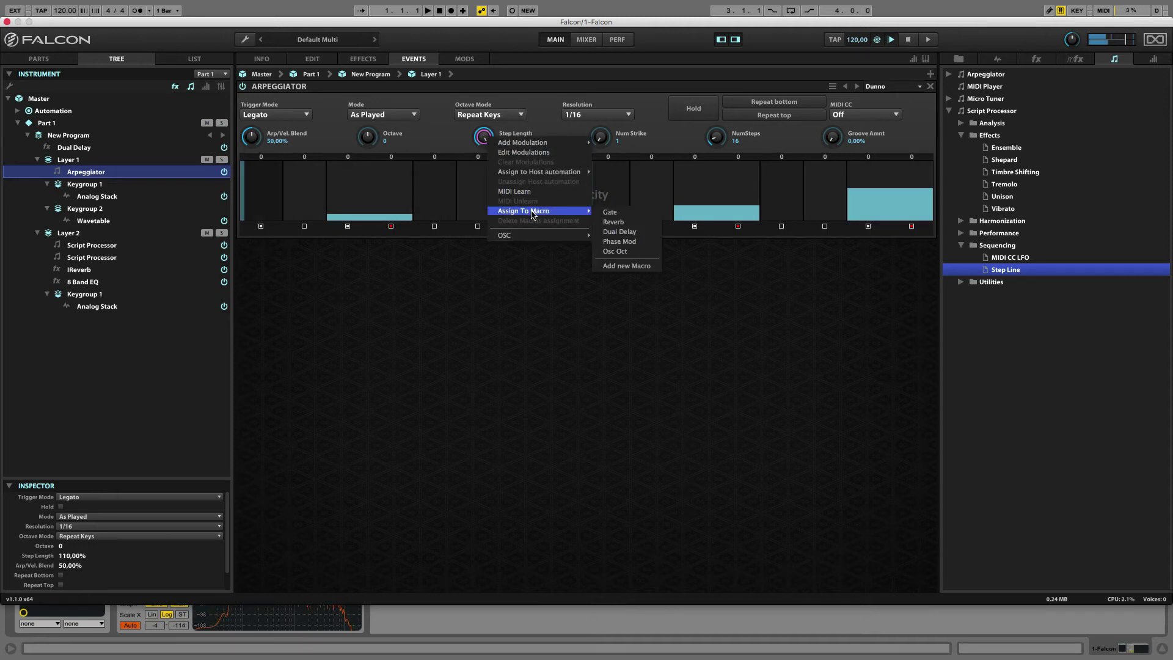
{"action": "left_click", "coordinate": [617, 265]}
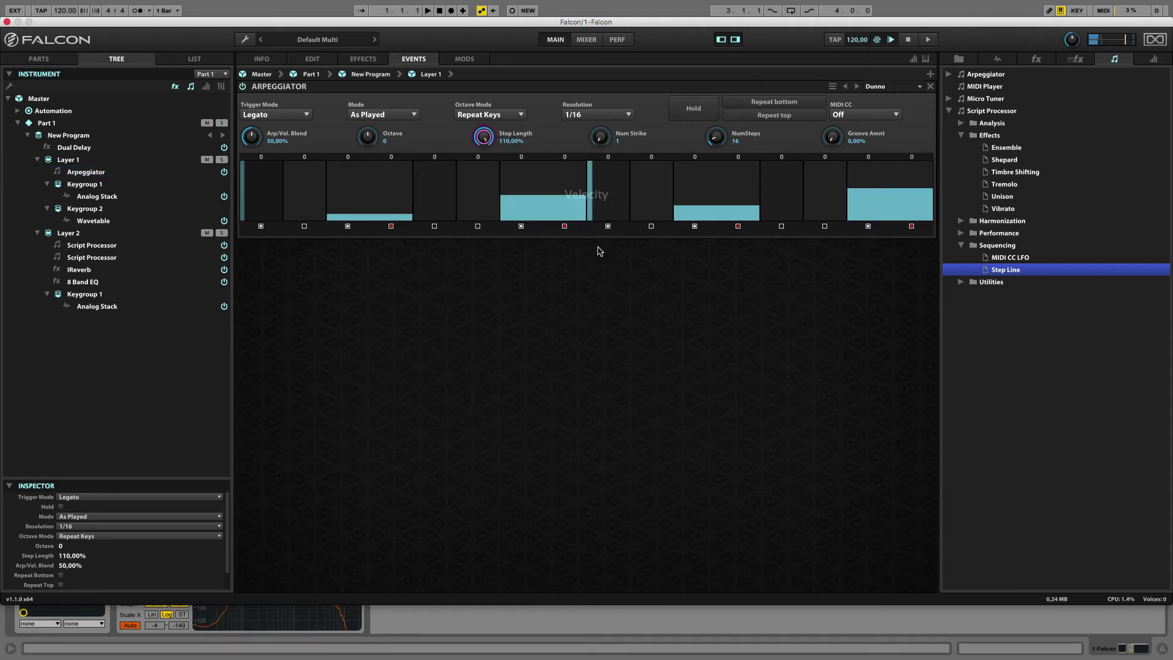
Place the Macro 6 knob beside Osc Oct on the info page and rename it Arp Step
{"action": "left_click", "coordinate": [261, 58]}
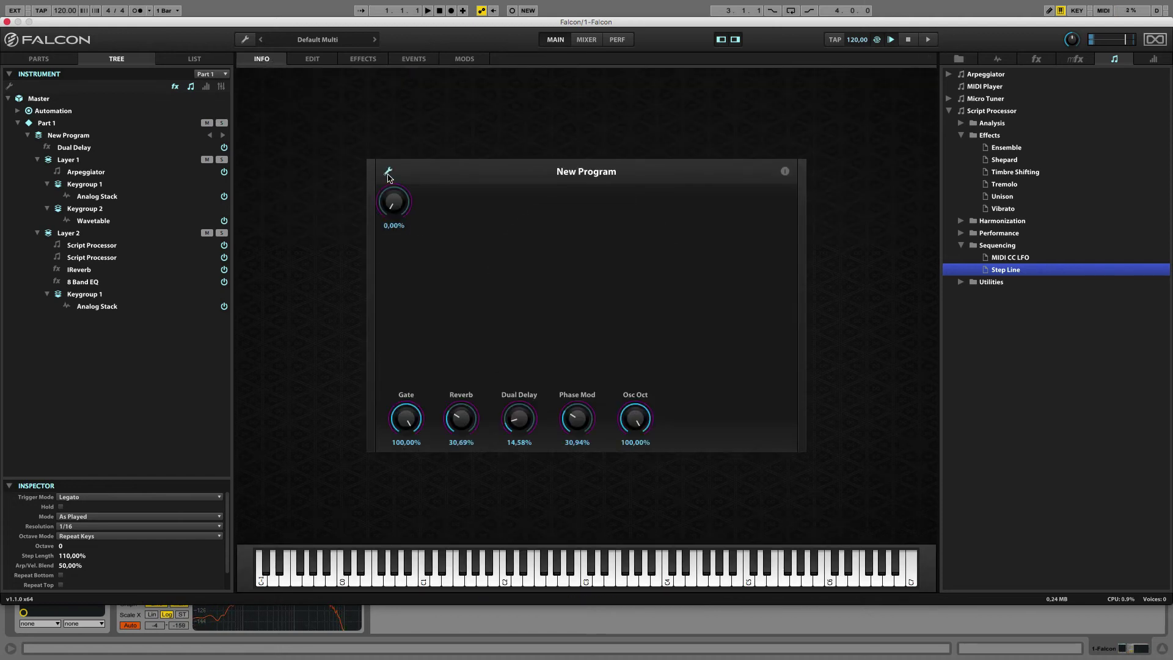
{"action": "left_click_drag", "start_coordinate": [394, 201], "coordinate": [696, 418]}
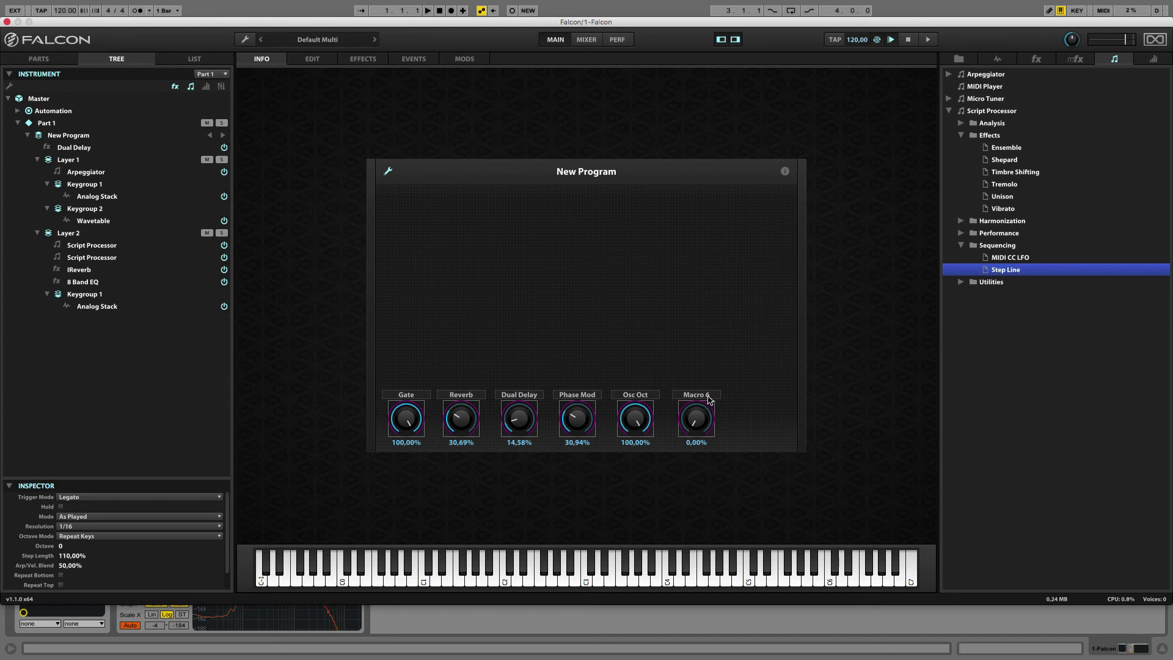
{"action": "double_click", "coordinate": [708, 395]}
{"action": "type", "text": "Arp Step"}
{"action": "key", "text": "Return"}
Leave edit mode and set the Arp Step macro to 3.44%
{"action": "left_click", "coordinate": [700, 418]}
{"action": "left_click", "coordinate": [387, 171]}
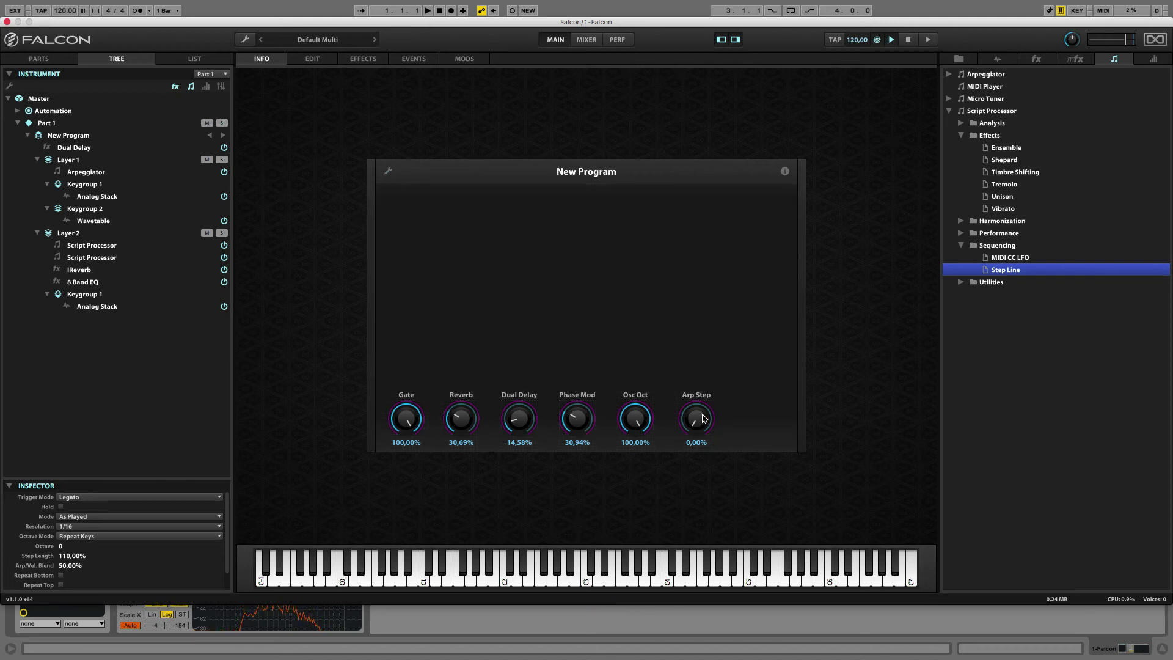
{"action": "mouse_move", "coordinate": [702, 414]}
{"action": "left_mouse_down"}
{"action": "mouse_move", "coordinate": [688, 386]}
{"action": "mouse_move", "coordinate": [690, 349]}
{"action": "mouse_move", "coordinate": [699, 455]}
{"action": "mouse_move", "coordinate": [698, 292]}
{"action": "mouse_move", "coordinate": [698, 423]}
{"action": "left_mouse_up"}
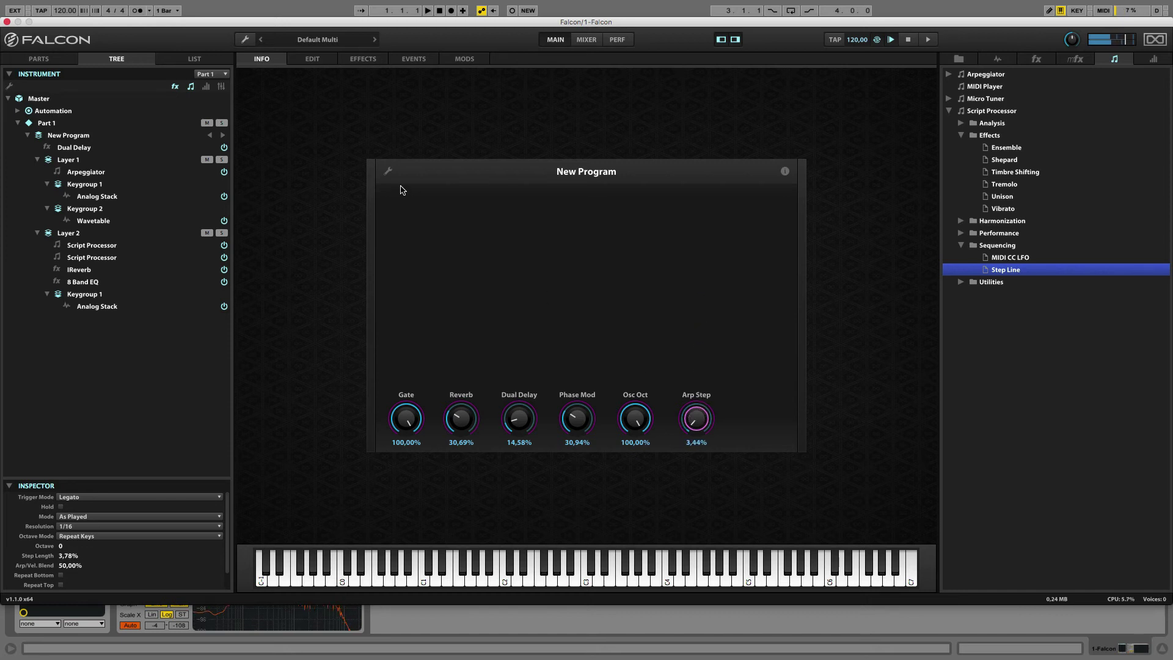
Return to edit mode and move the Dual Delay, Phase Mod, Osc Oct and Arp Step knobs closer together to space the row evenly
{"action": "left_click", "coordinate": [387, 171]}
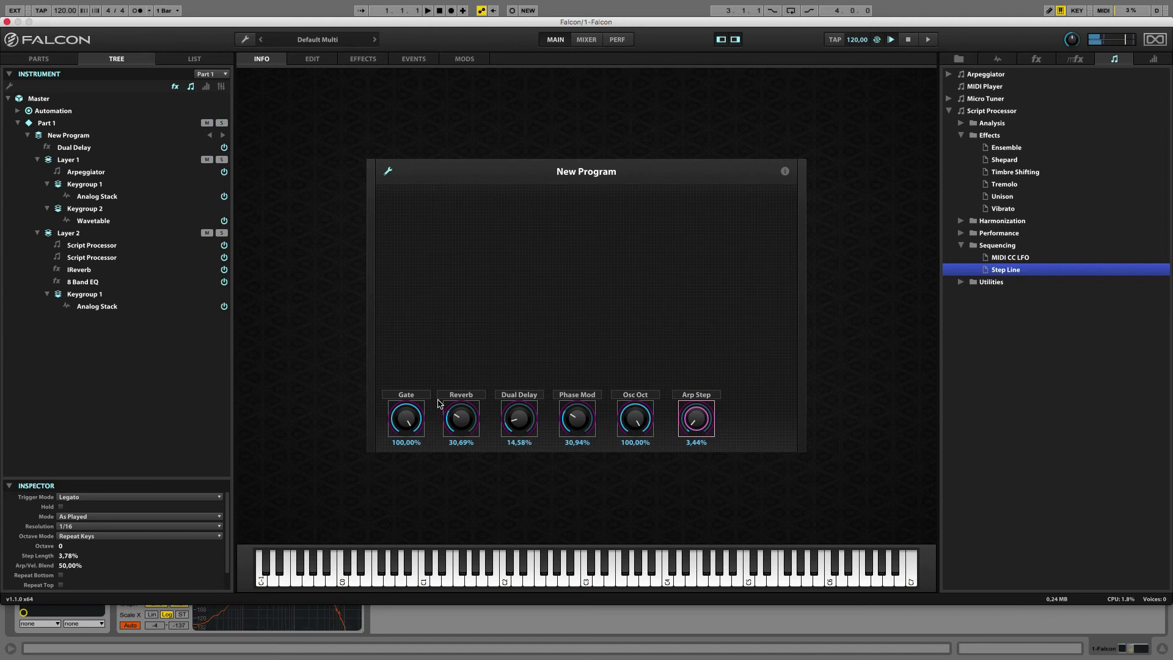
{"action": "left_click", "coordinate": [521, 420]}
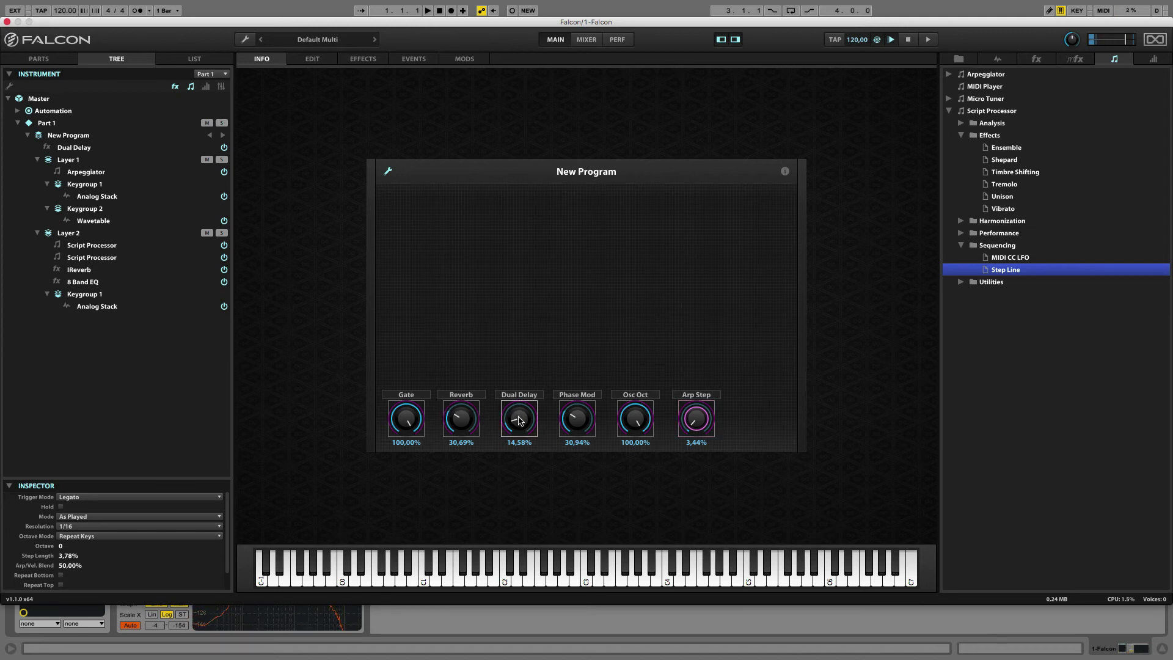
{"action": "left_click_drag", "start_coordinate": [522, 420], "coordinate": [623, 427]}
{"action": "left_click", "coordinate": [577, 420]}
{"action": "left_click", "coordinate": [623, 426]}
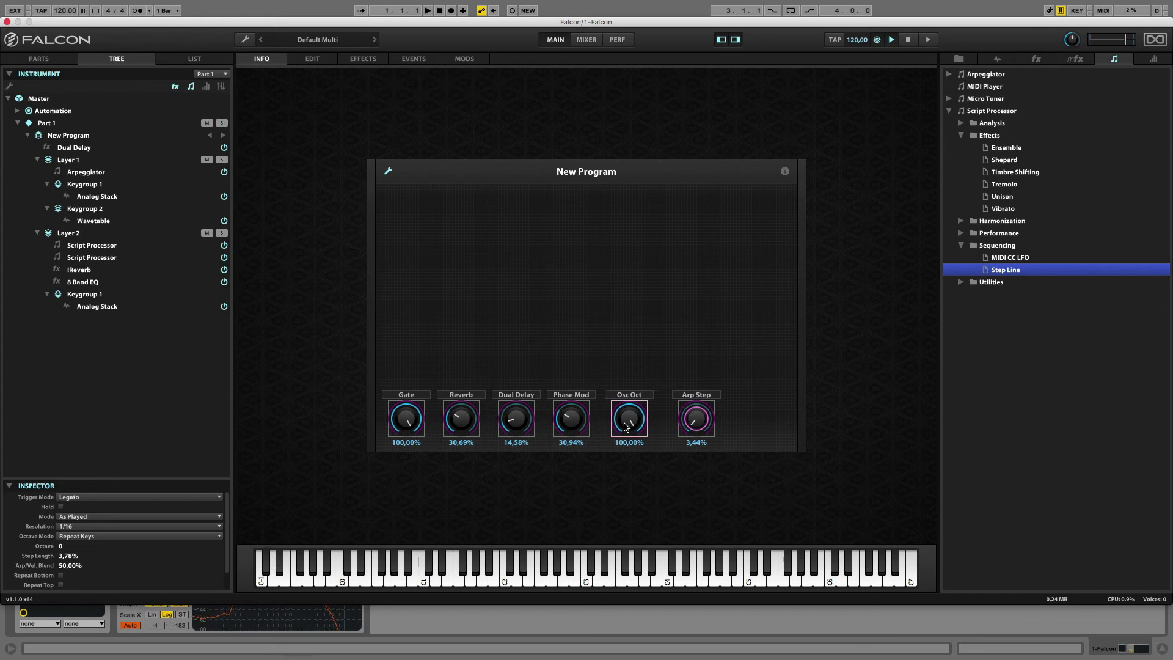
{"action": "left_click", "coordinate": [704, 421]}
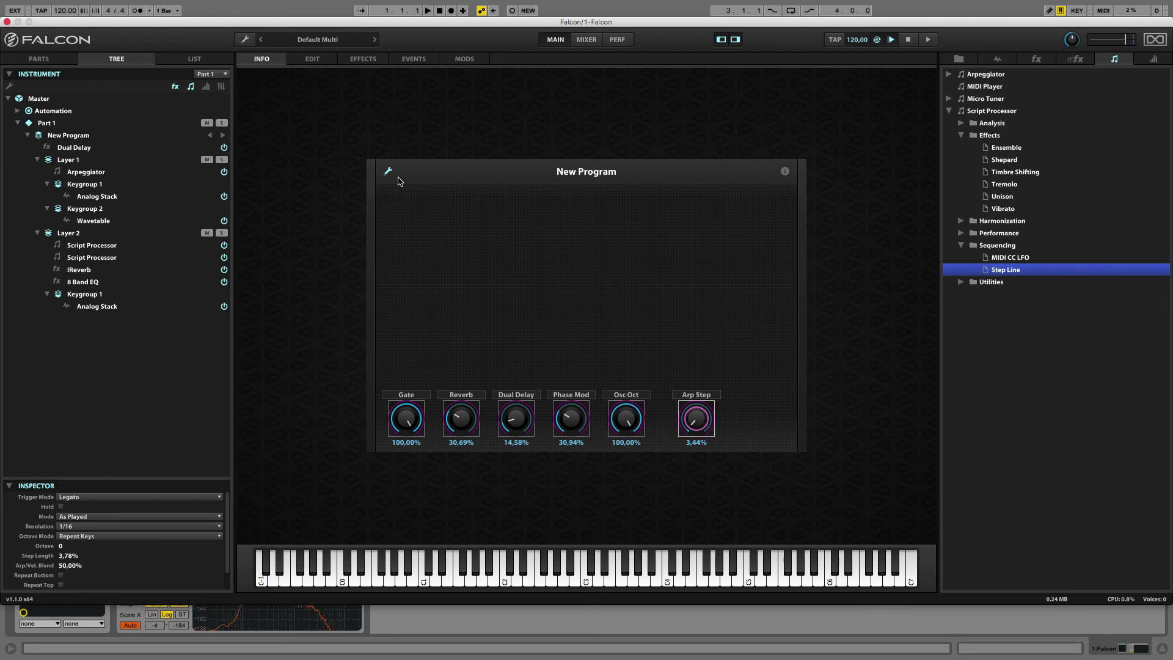
{"action": "right_click", "coordinate": [466, 257]}
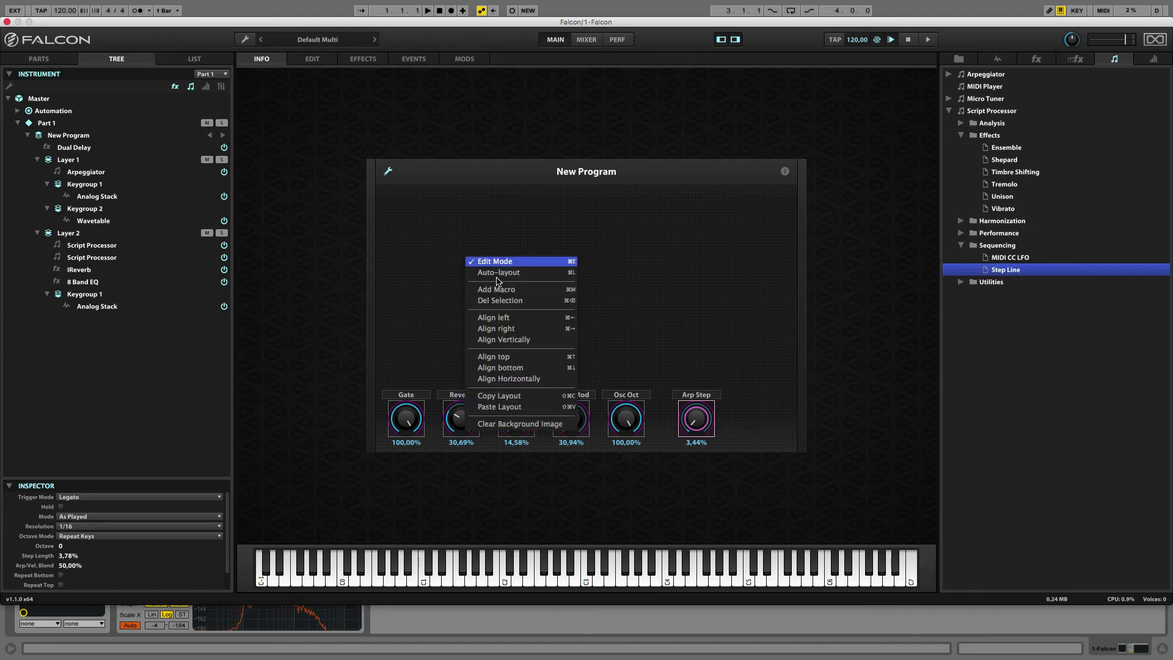
{"action": "left_click", "coordinate": [437, 322]}
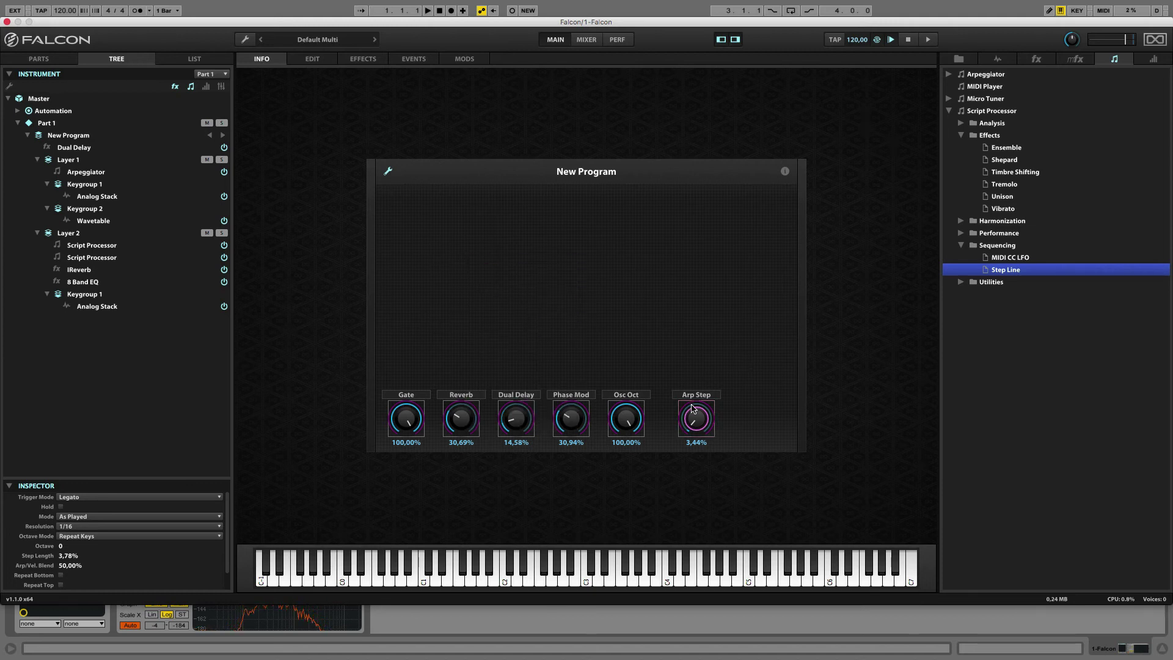
{"action": "left_click_drag", "start_coordinate": [691, 415], "coordinate": [675, 415]}
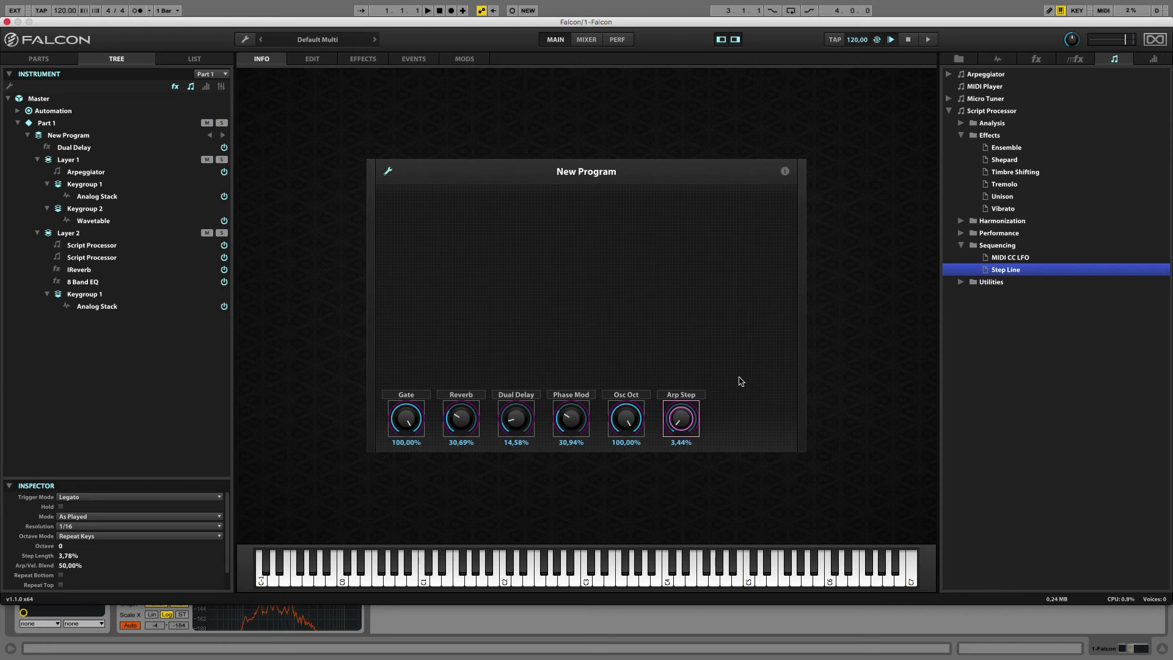
Select all six macro knobs and apply Align Horizontally and Align bottom to even out the row
{"action": "left_click_drag", "start_coordinate": [739, 378], "coordinate": [394, 434]}
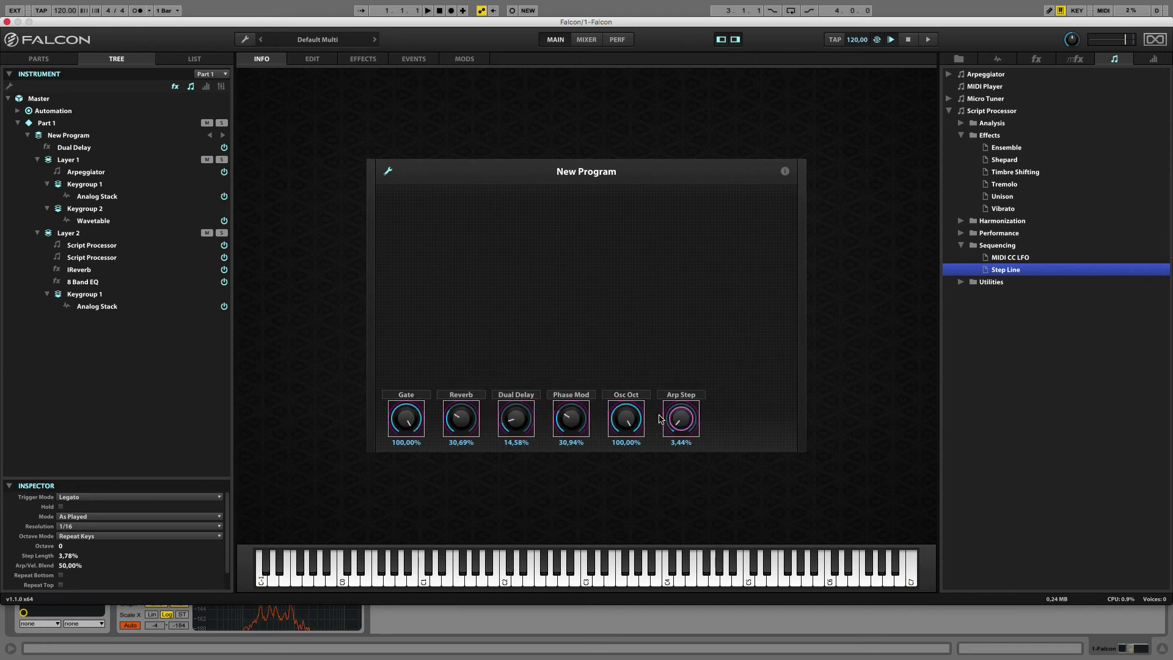
{"action": "right_click", "coordinate": [686, 423]}
{"action": "right_click", "coordinate": [659, 353]}
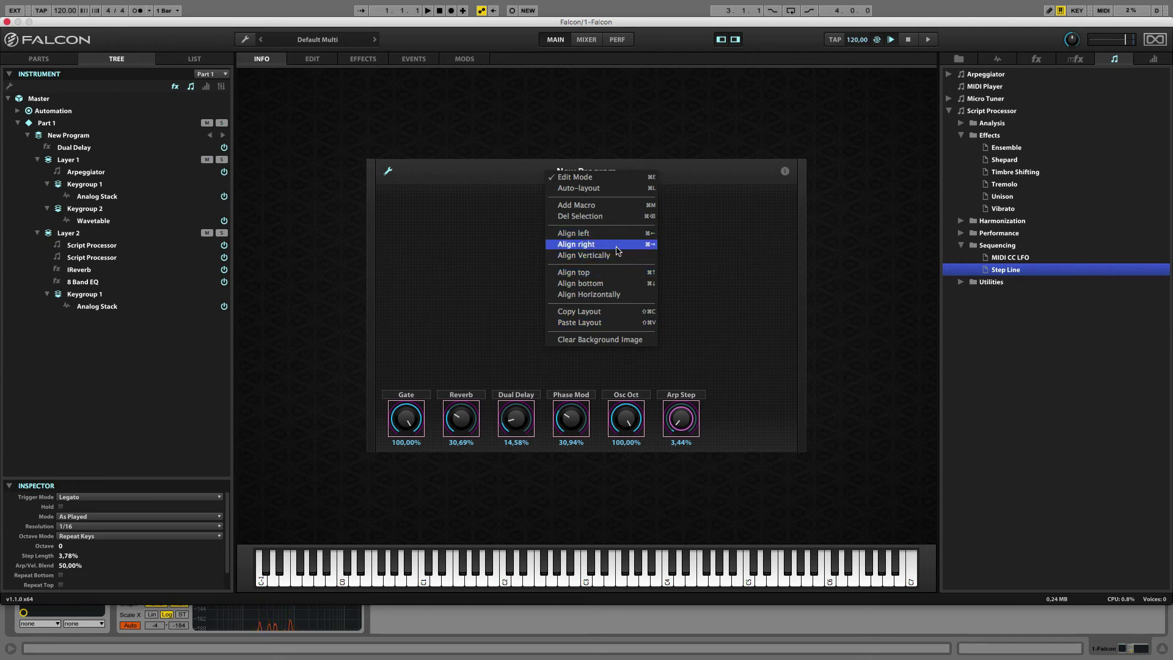
{"action": "left_click", "coordinate": [615, 294]}
{"action": "left_click_drag", "start_coordinate": [683, 345], "coordinate": [406, 432]}
{"action": "right_click", "coordinate": [524, 282]}
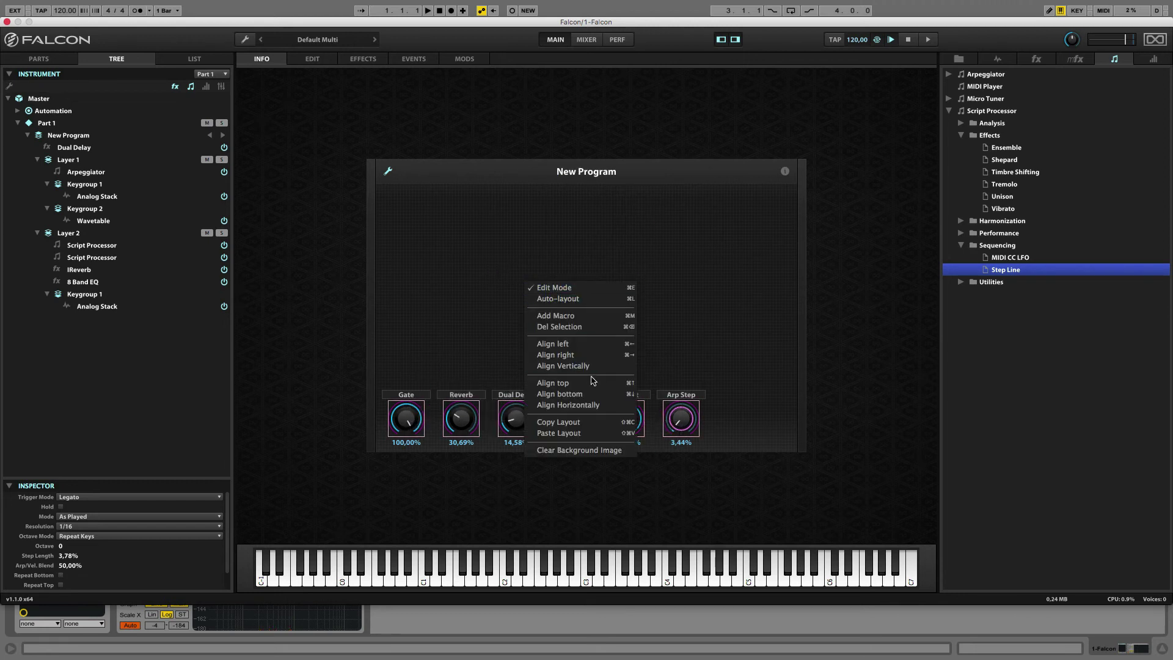
{"action": "left_click", "coordinate": [585, 396]}
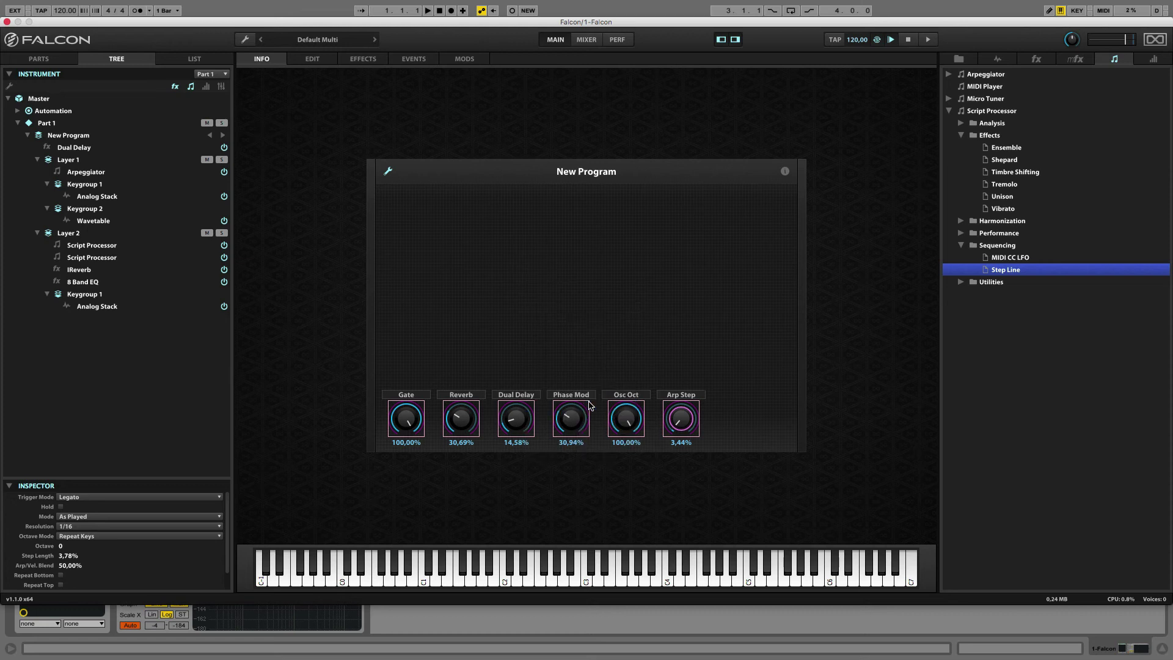
Move the whole row of six knobs to the centre of the info page and check the program's author information
{"action": "left_click_drag", "start_coordinate": [388, 366], "coordinate": [721, 431]}
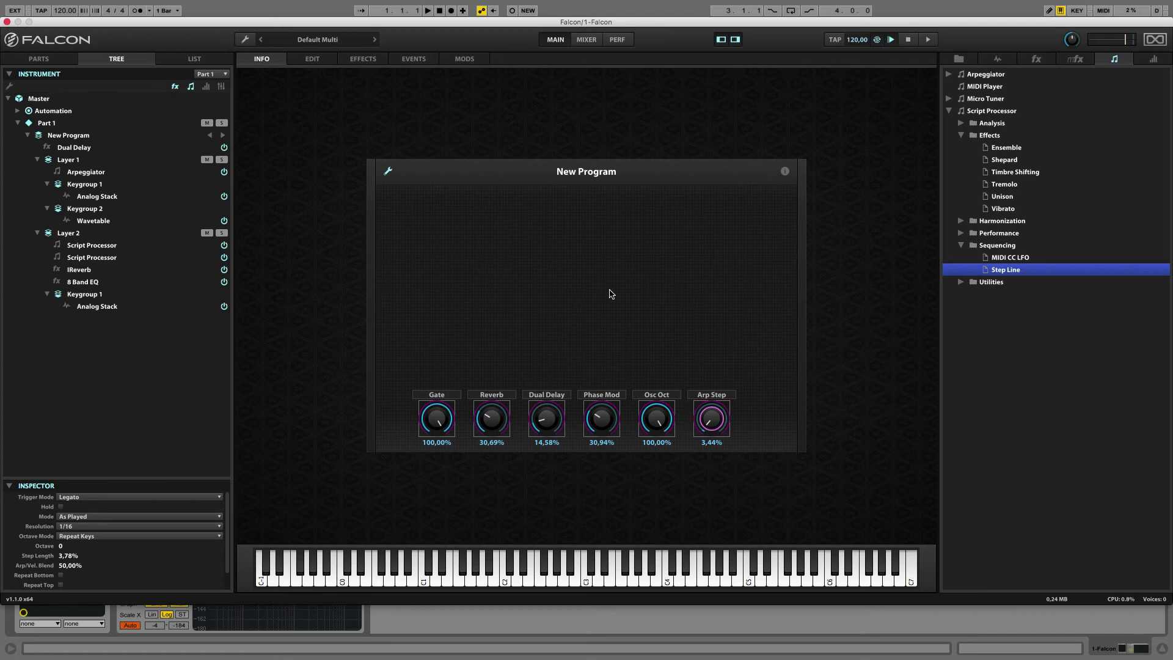
{"action": "left_click_drag", "start_coordinate": [409, 354], "coordinate": [726, 431]}
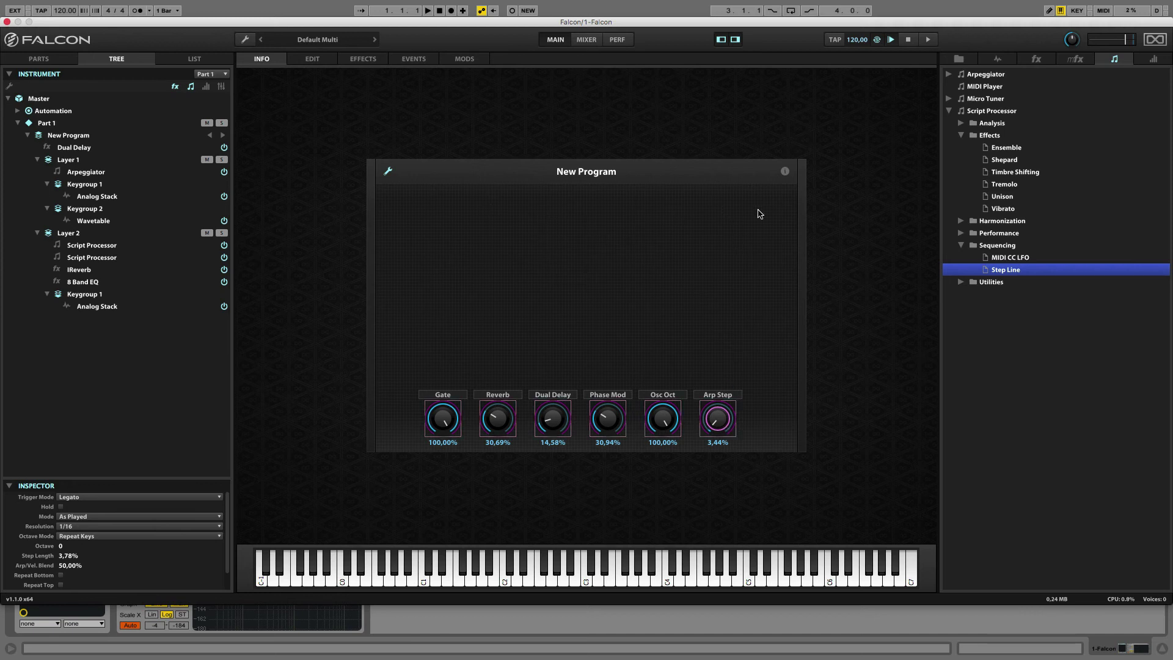
{"action": "left_click", "coordinate": [785, 171]}
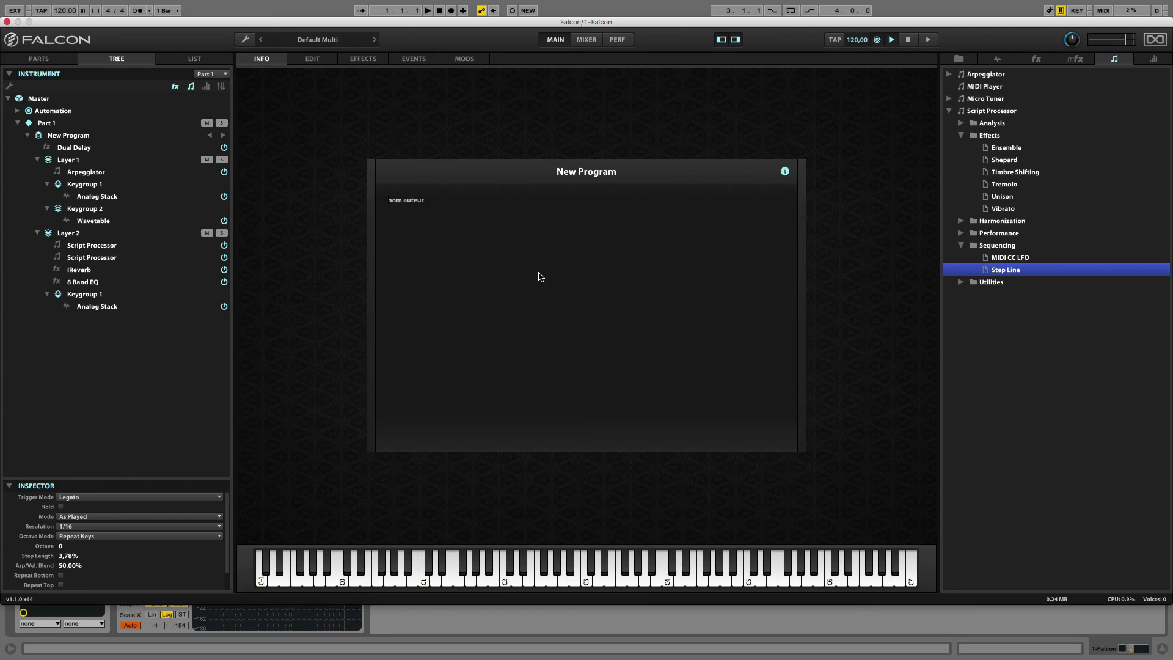
{"action": "left_click", "coordinate": [786, 173]}
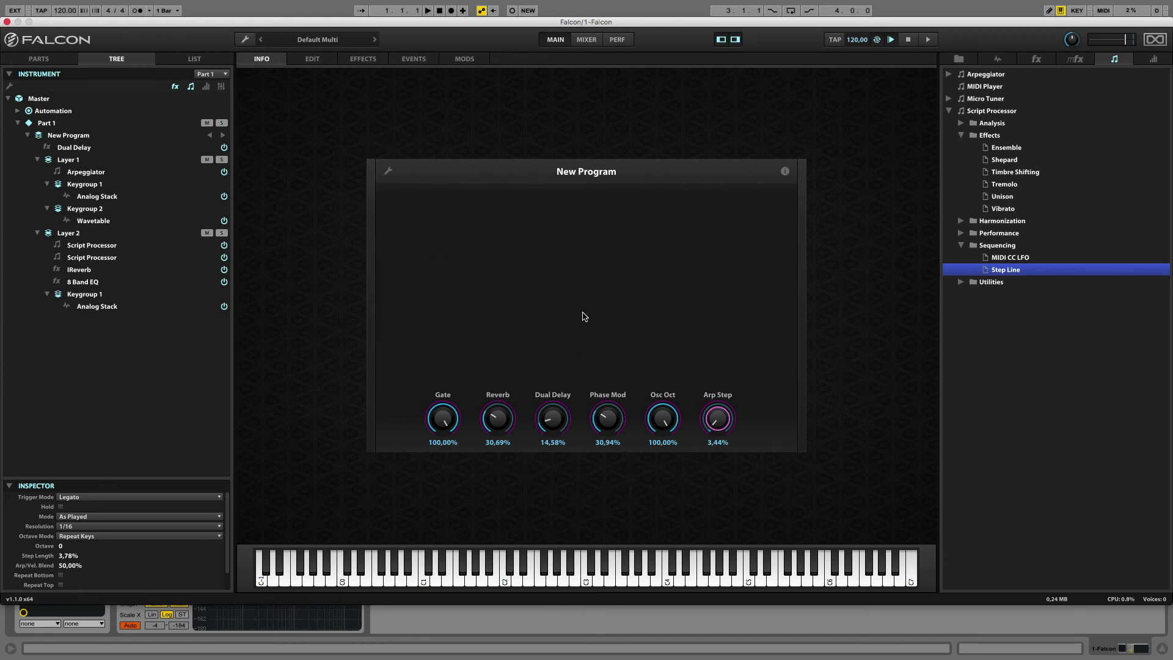
Compare the Mixer and Perf views and return to the Main view
{"action": "left_click", "coordinate": [585, 41]}
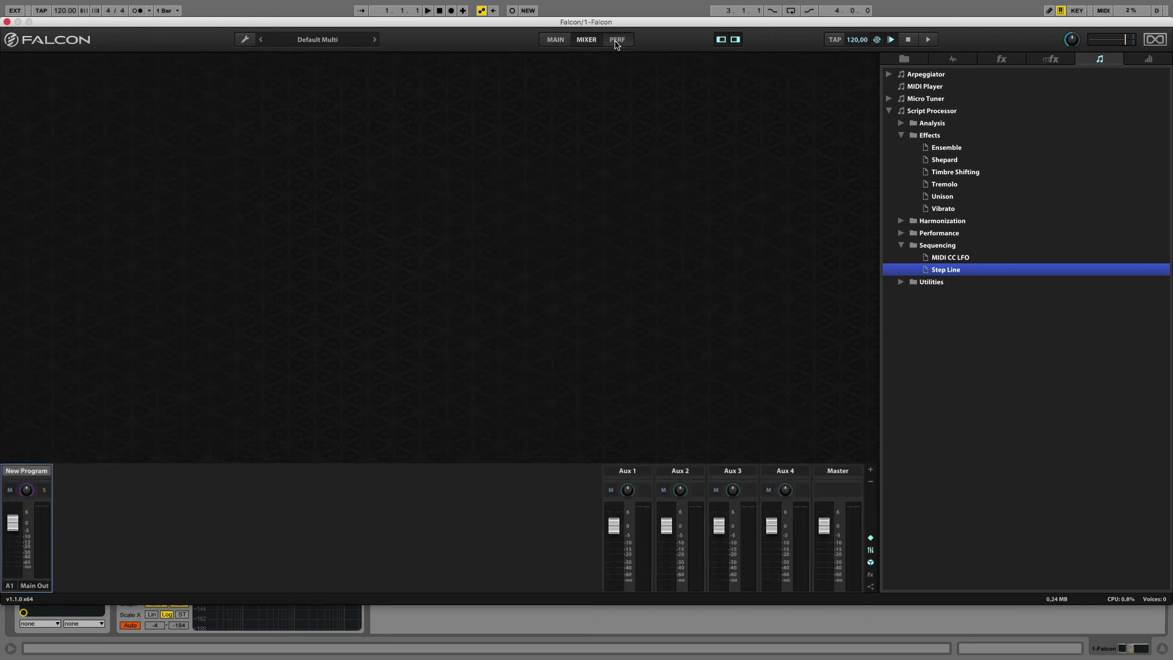
{"action": "left_click", "coordinate": [617, 42]}
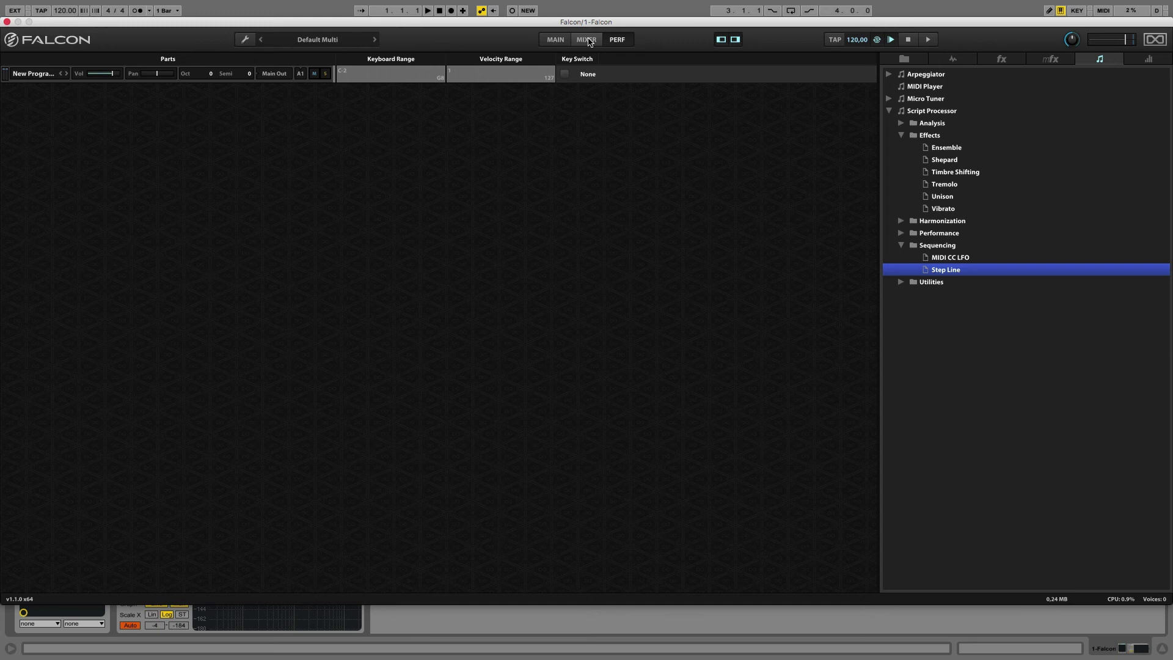
{"action": "left_click", "coordinate": [587, 40]}
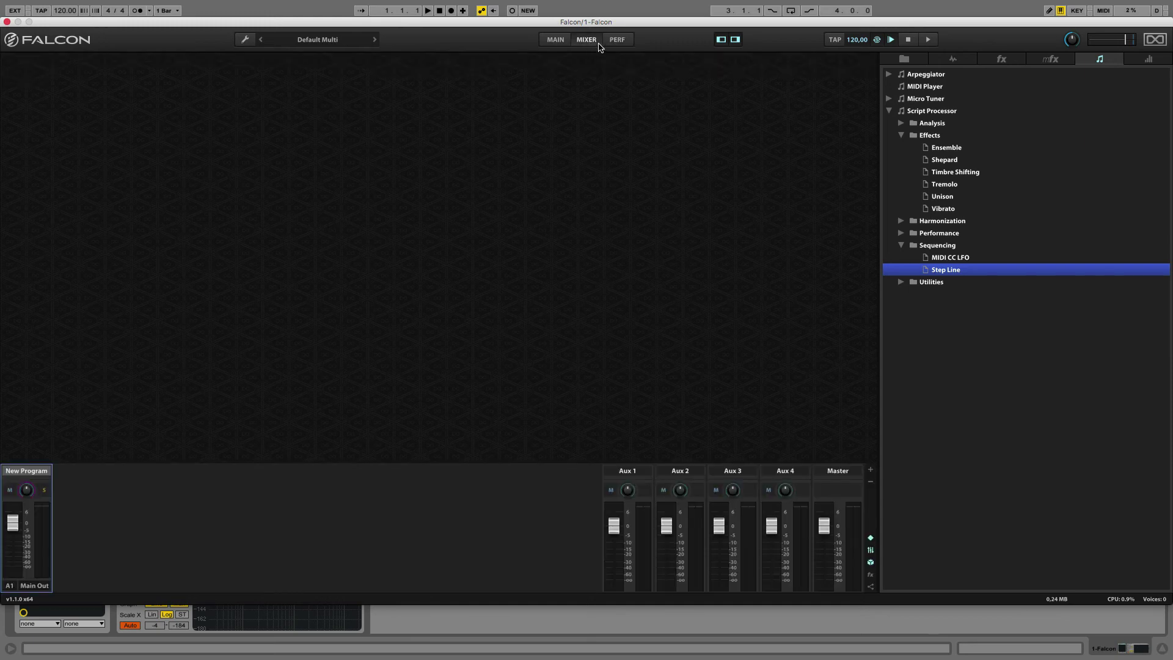
{"action": "left_click", "coordinate": [616, 41]}
{"action": "left_click", "coordinate": [595, 41]}
{"action": "left_click", "coordinate": [611, 42]}
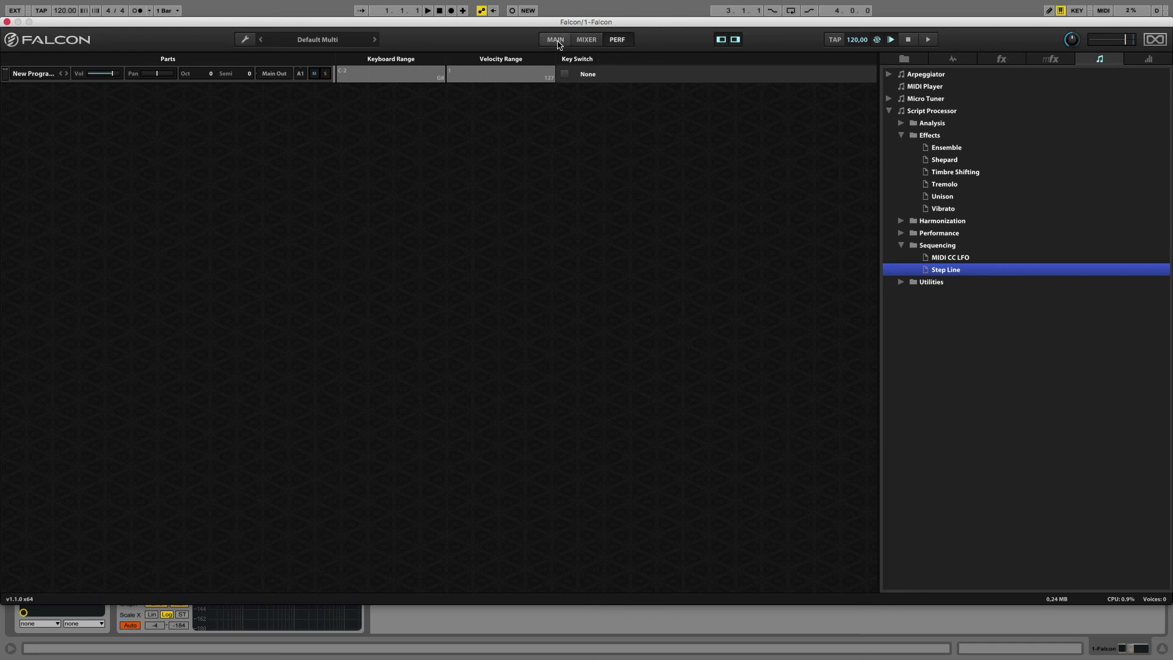
{"action": "left_click", "coordinate": [556, 41]}
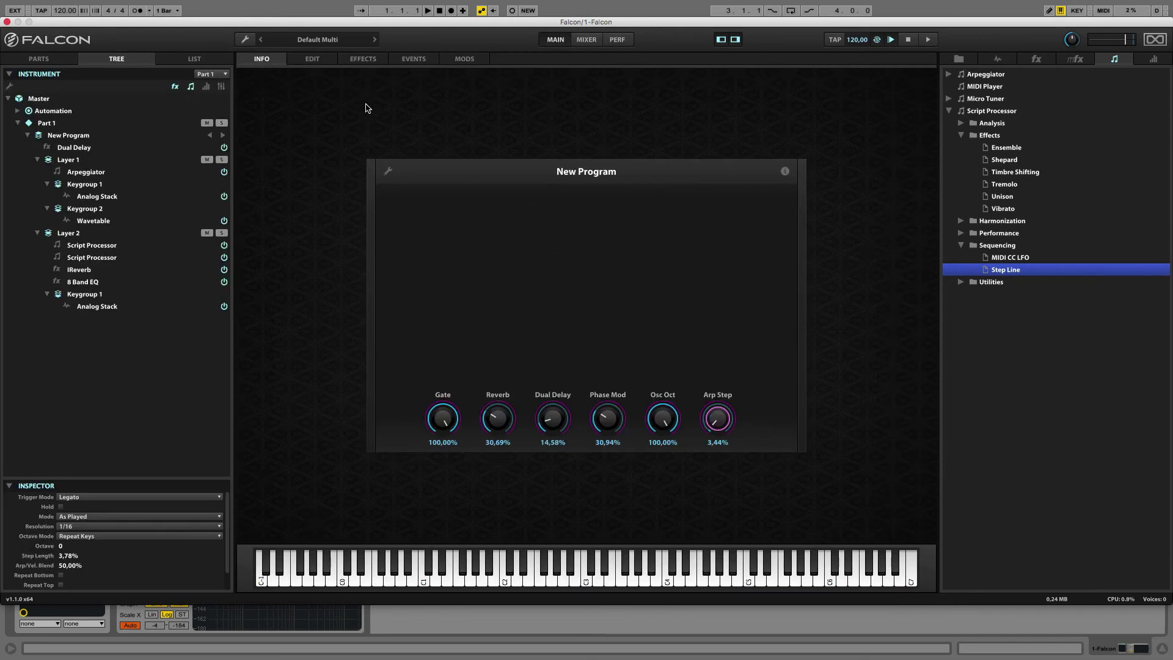
Save the program under the name Chillout Evening
{"action": "left_click", "coordinate": [247, 40]}
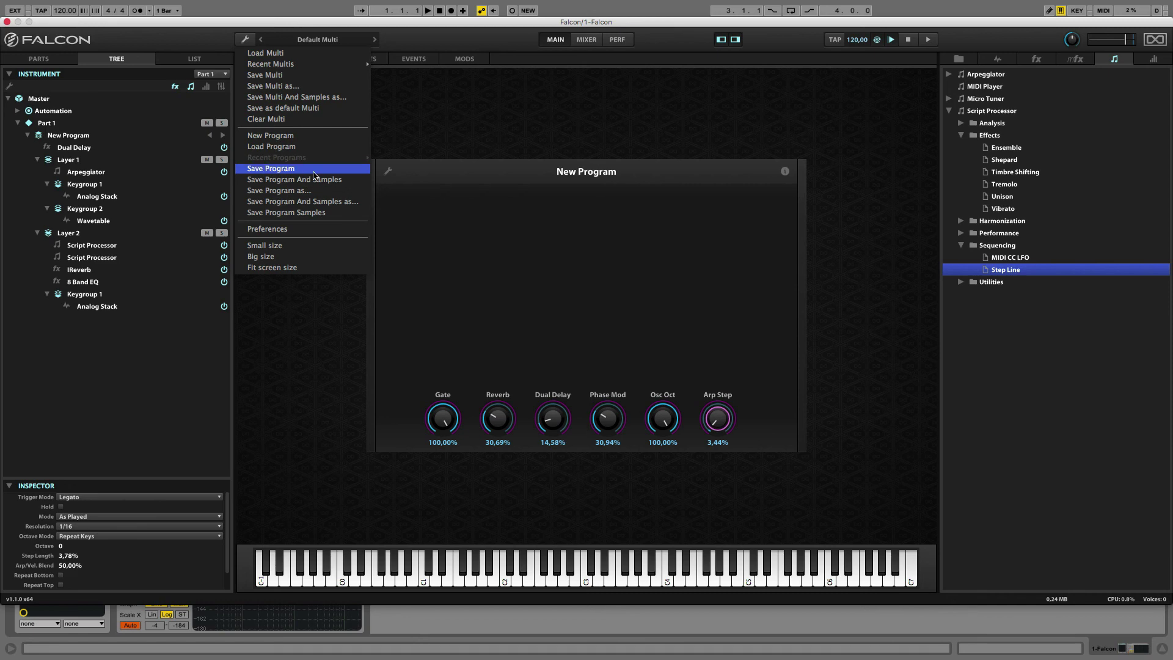
{"action": "left_click", "coordinate": [313, 174]}
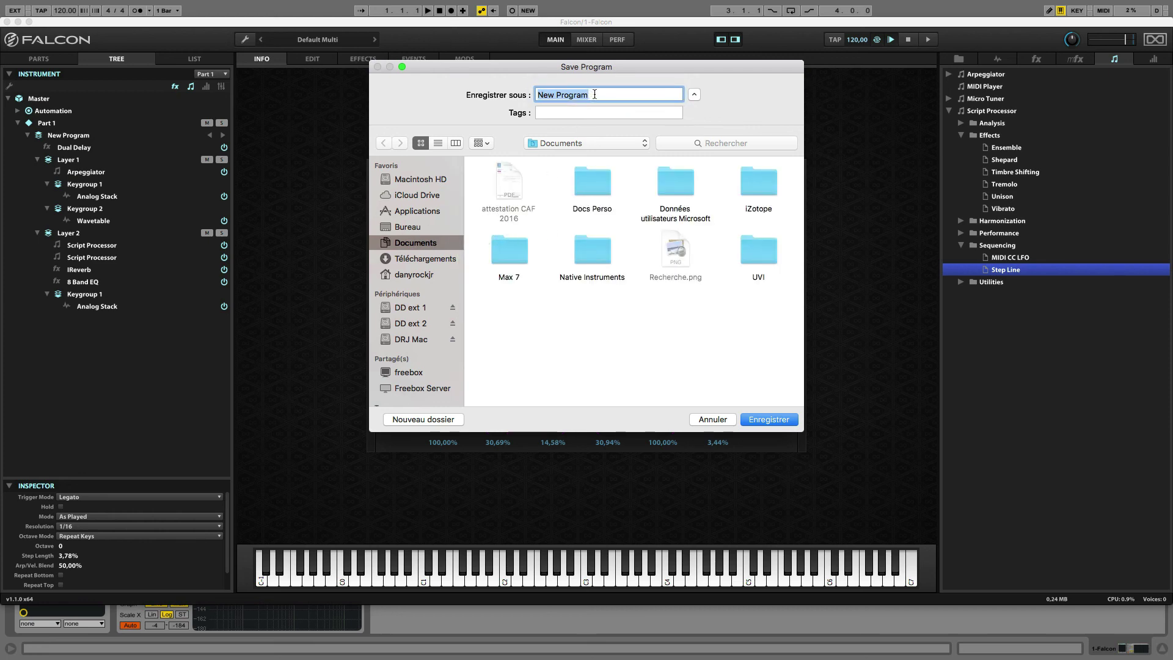
{"action": "type", "text": "Chillout Evening"}
{"action": "left_click", "coordinate": [759, 421]}
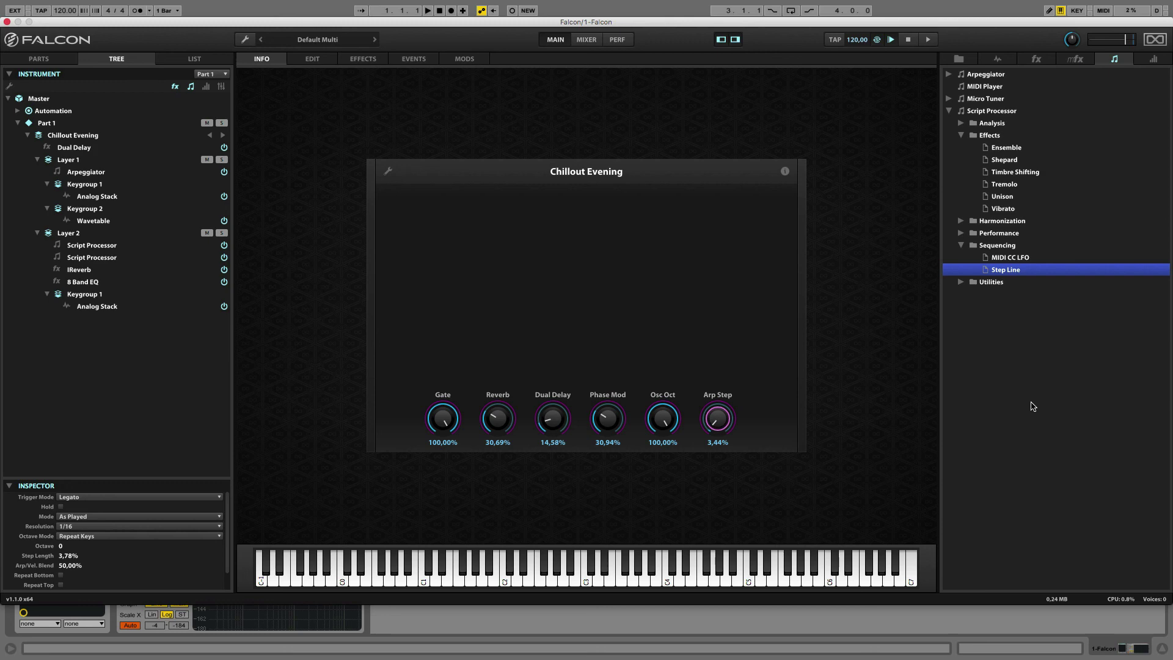
Look through the browser's multi-effect, effect and oscillator categories
{"action": "left_click", "coordinate": [1073, 63]}
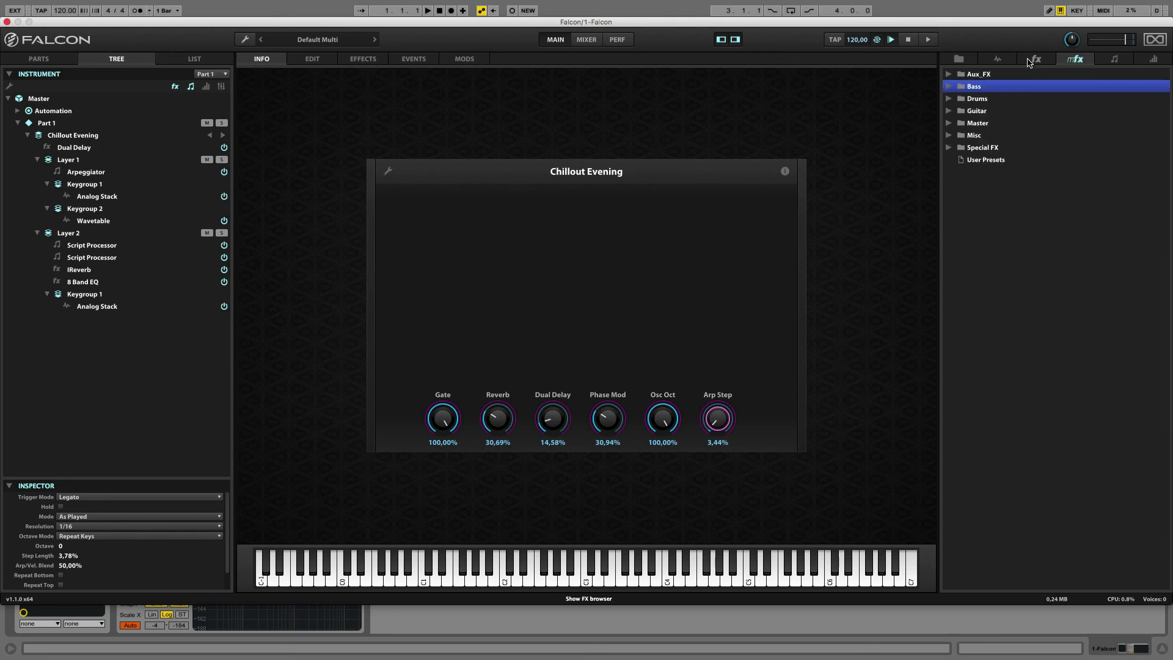
{"action": "left_click", "coordinate": [1029, 60]}
{"action": "left_click", "coordinate": [997, 59]}
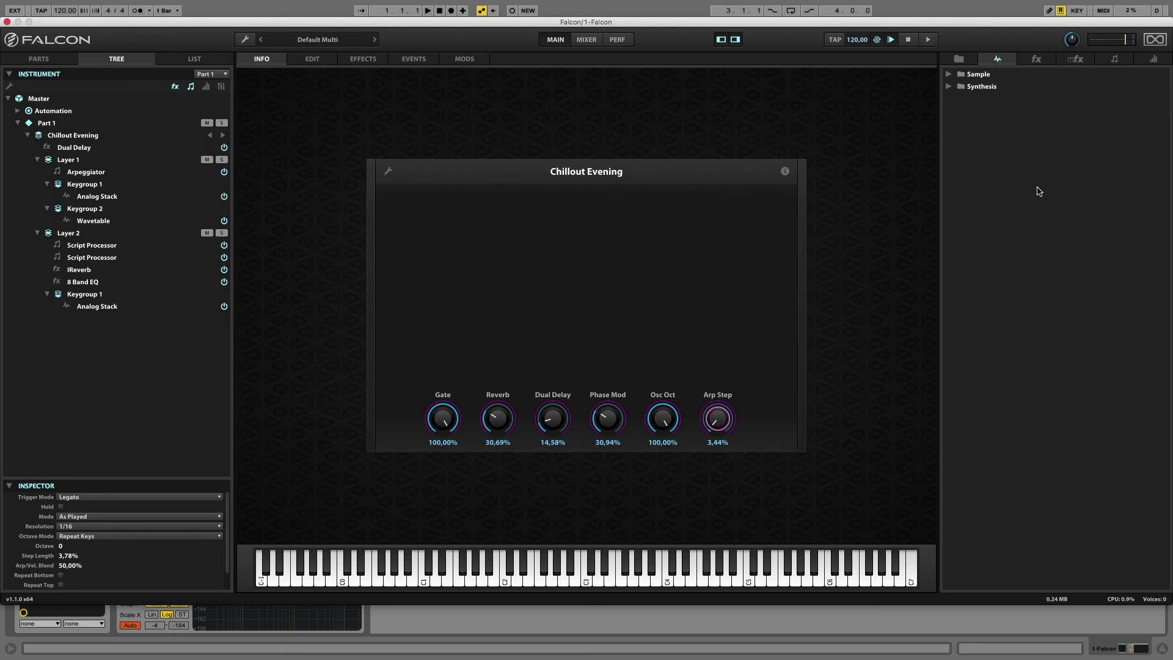